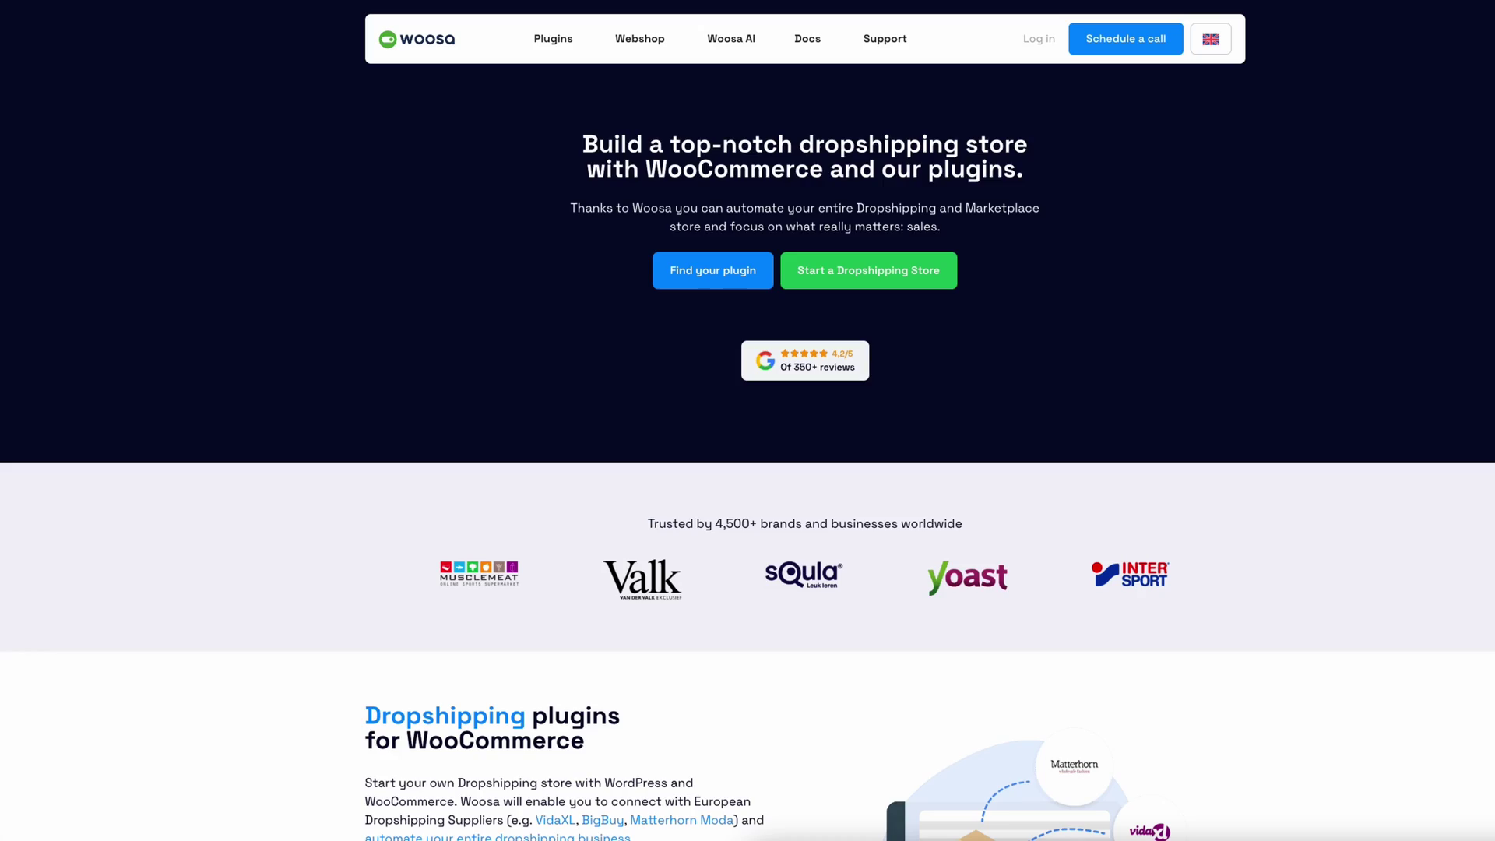
Point to Plugins in the BigBuy DEV wp-admin sidebar to show its submenu.
{"action": "mouse_move", "coordinate": [543, 43]}
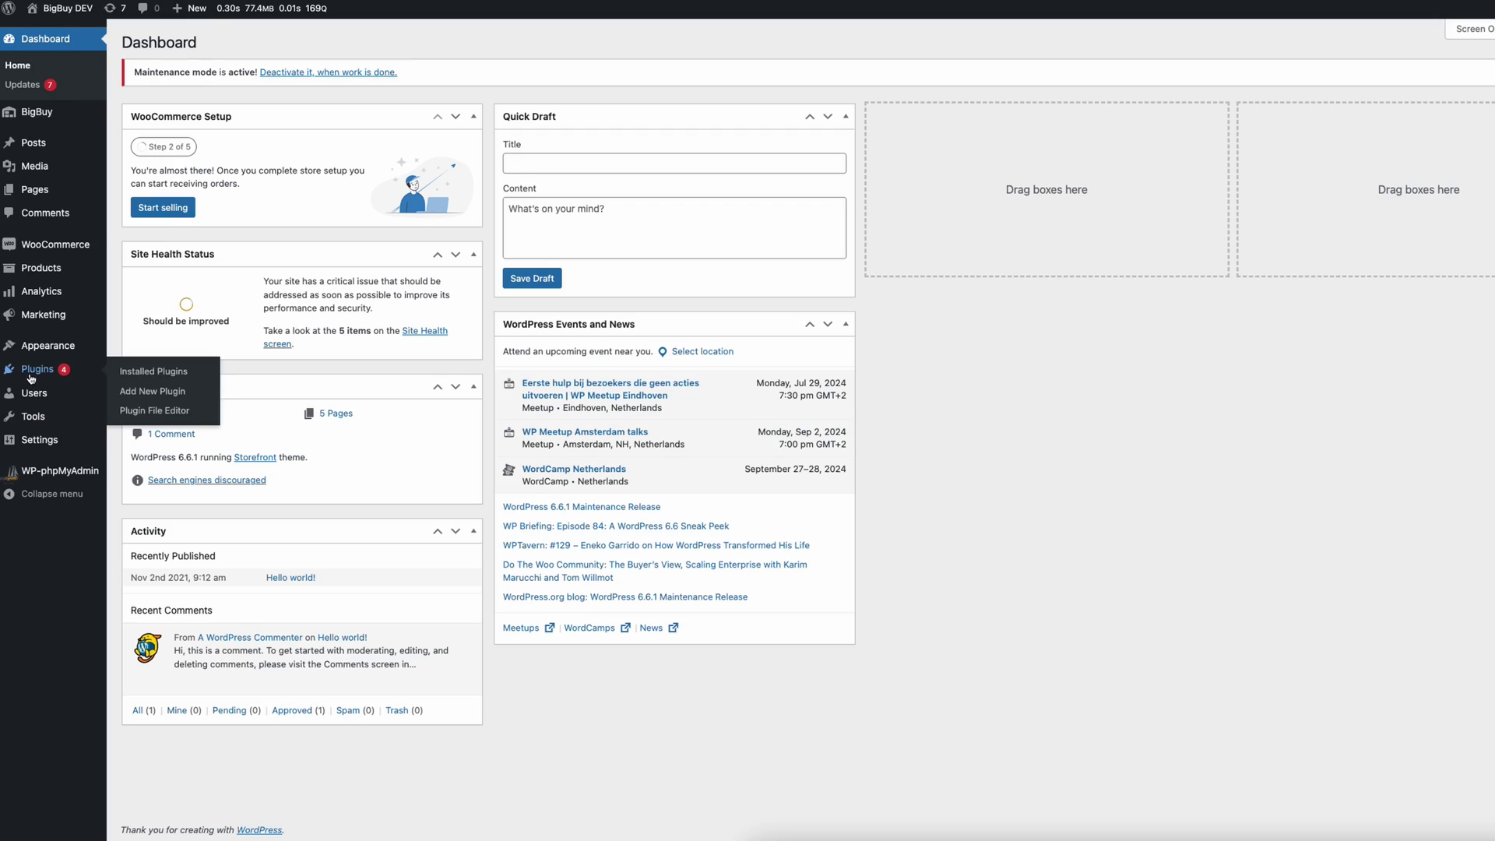
Show the Installed Plugins list and find the Woosa - BigBuy for WooCommerce entry.
{"action": "left_click", "coordinate": [31, 379]}
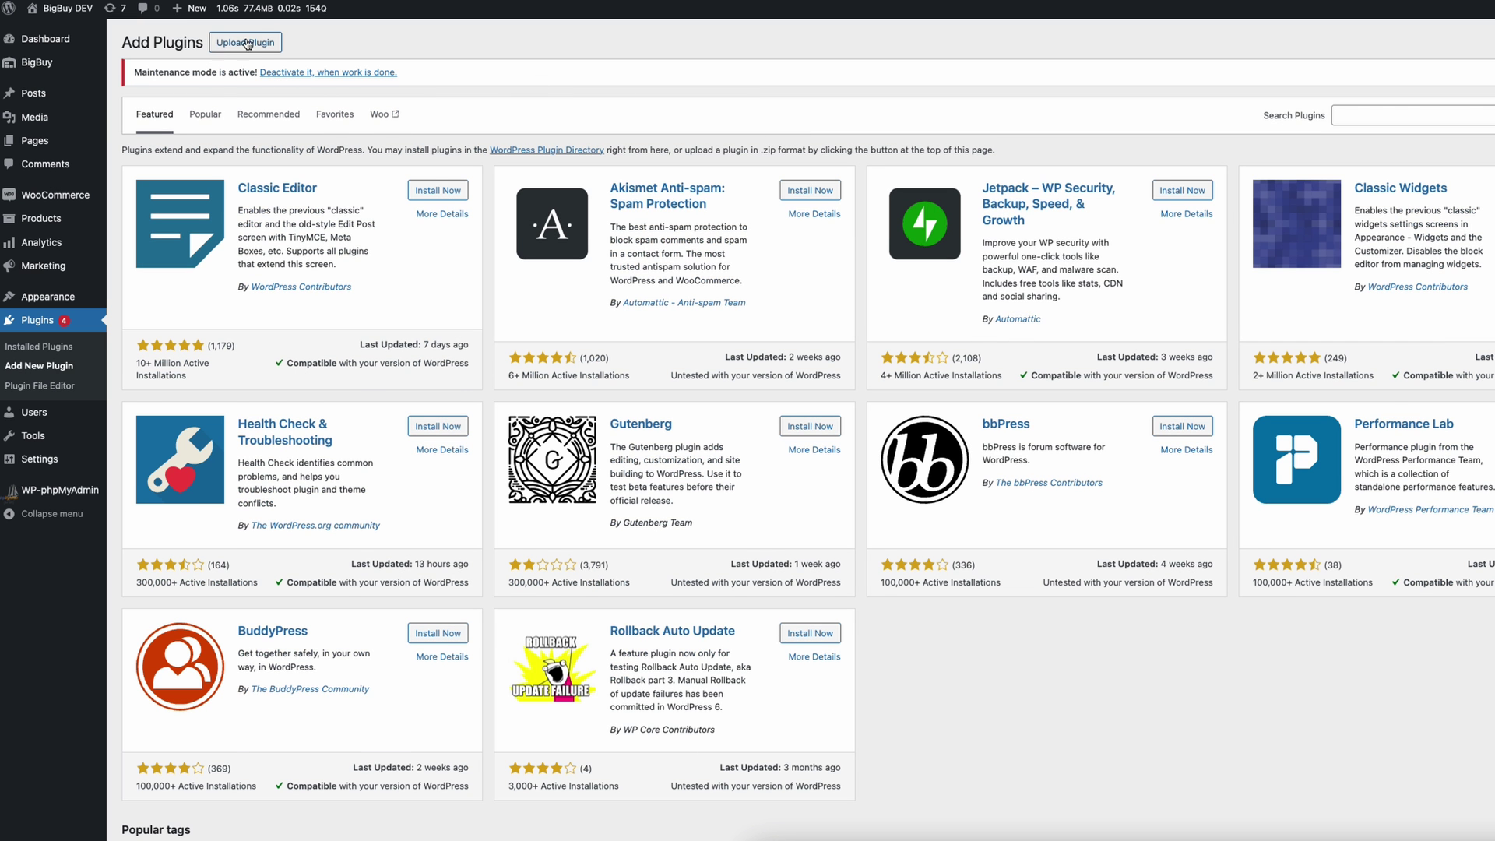
{"action": "left_click", "coordinate": [246, 42]}
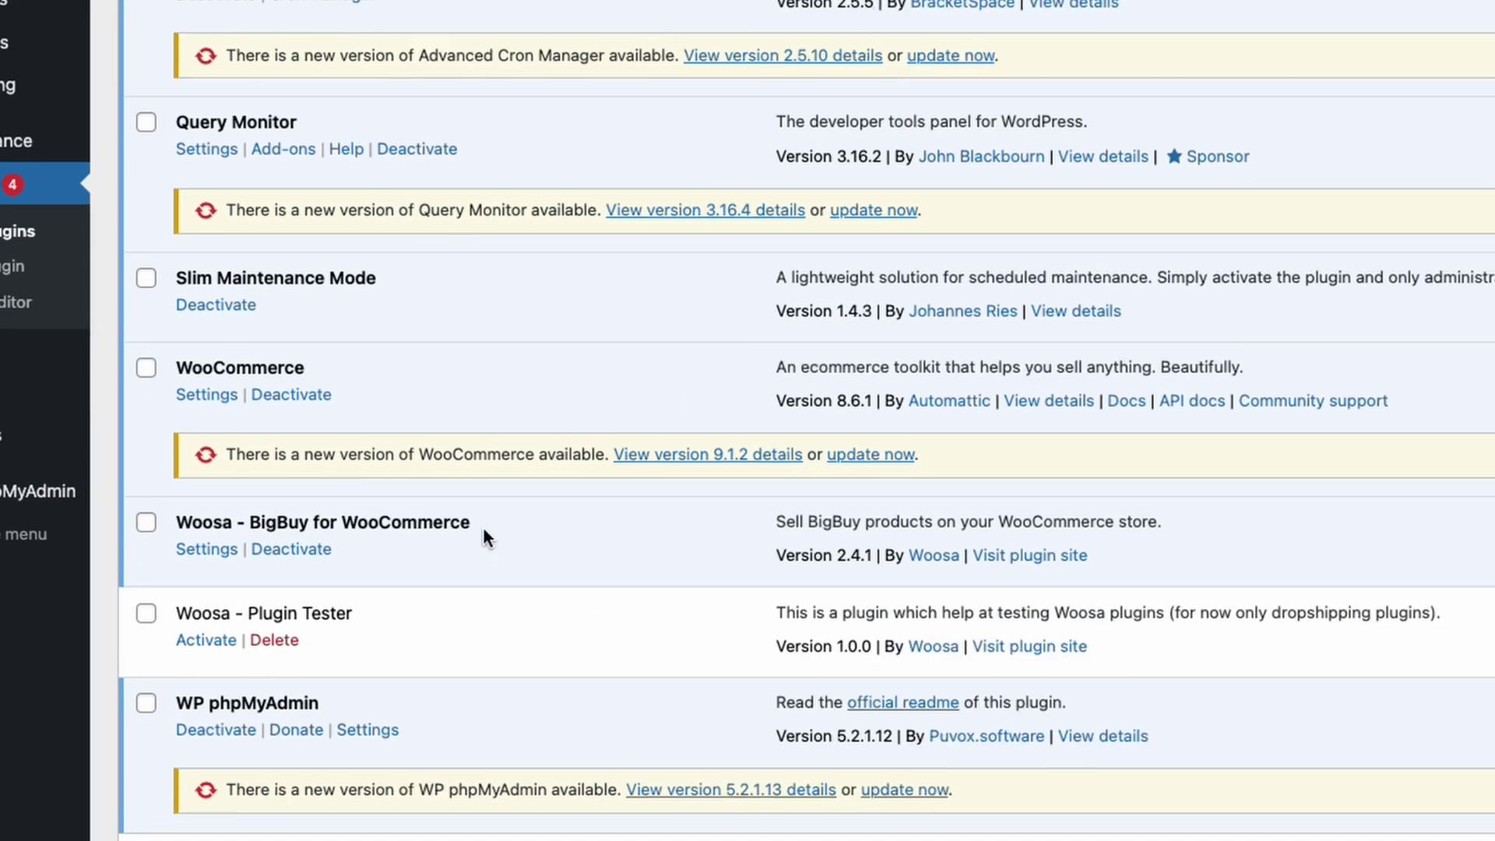
{"action": "left_click_drag", "start_coordinate": [482, 529], "coordinate": [189, 531]}
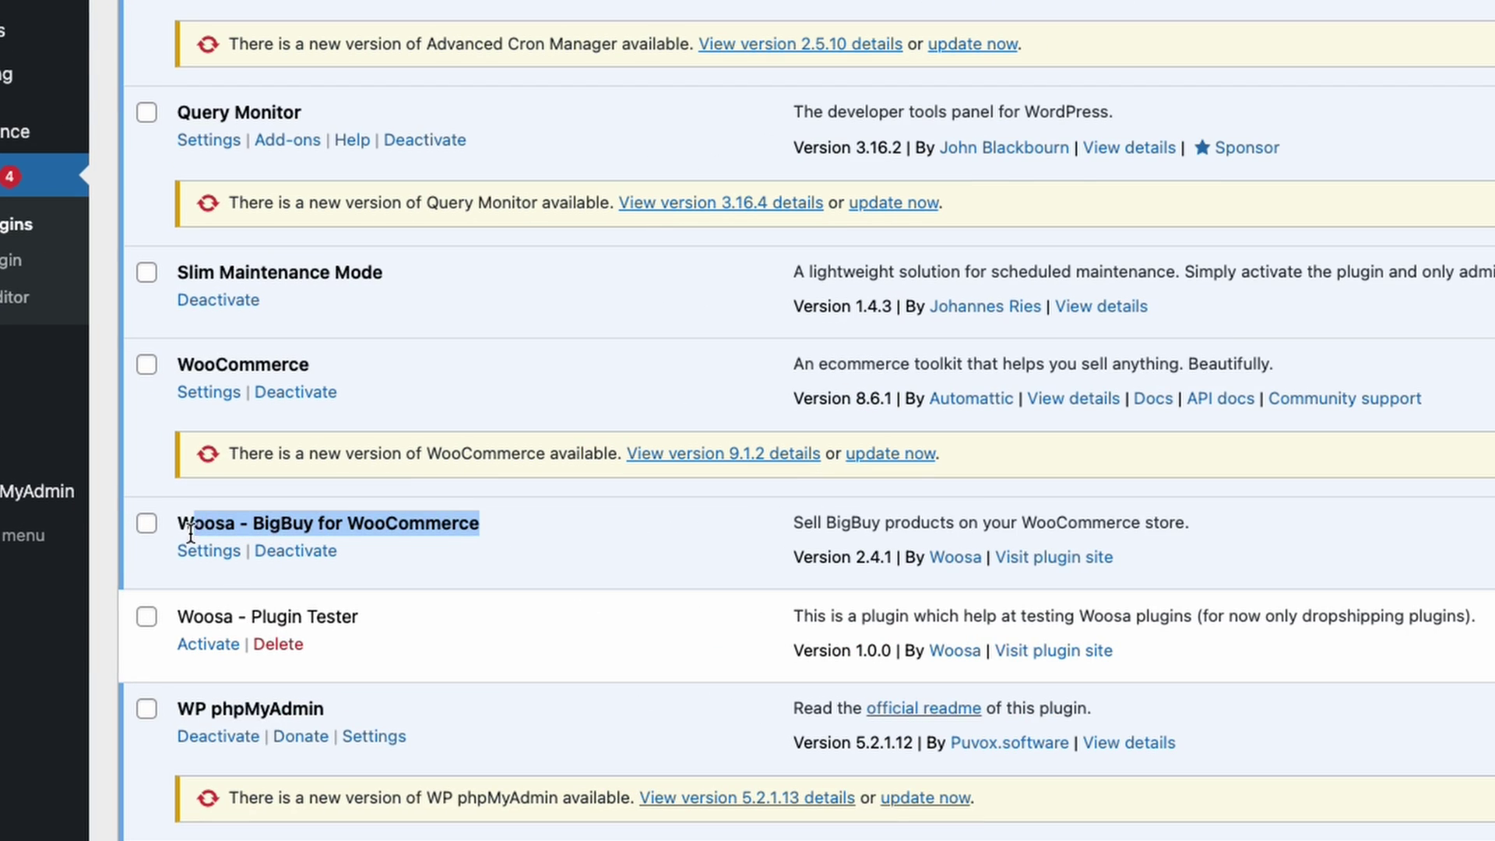
{"action": "left_click", "coordinate": [301, 531]}
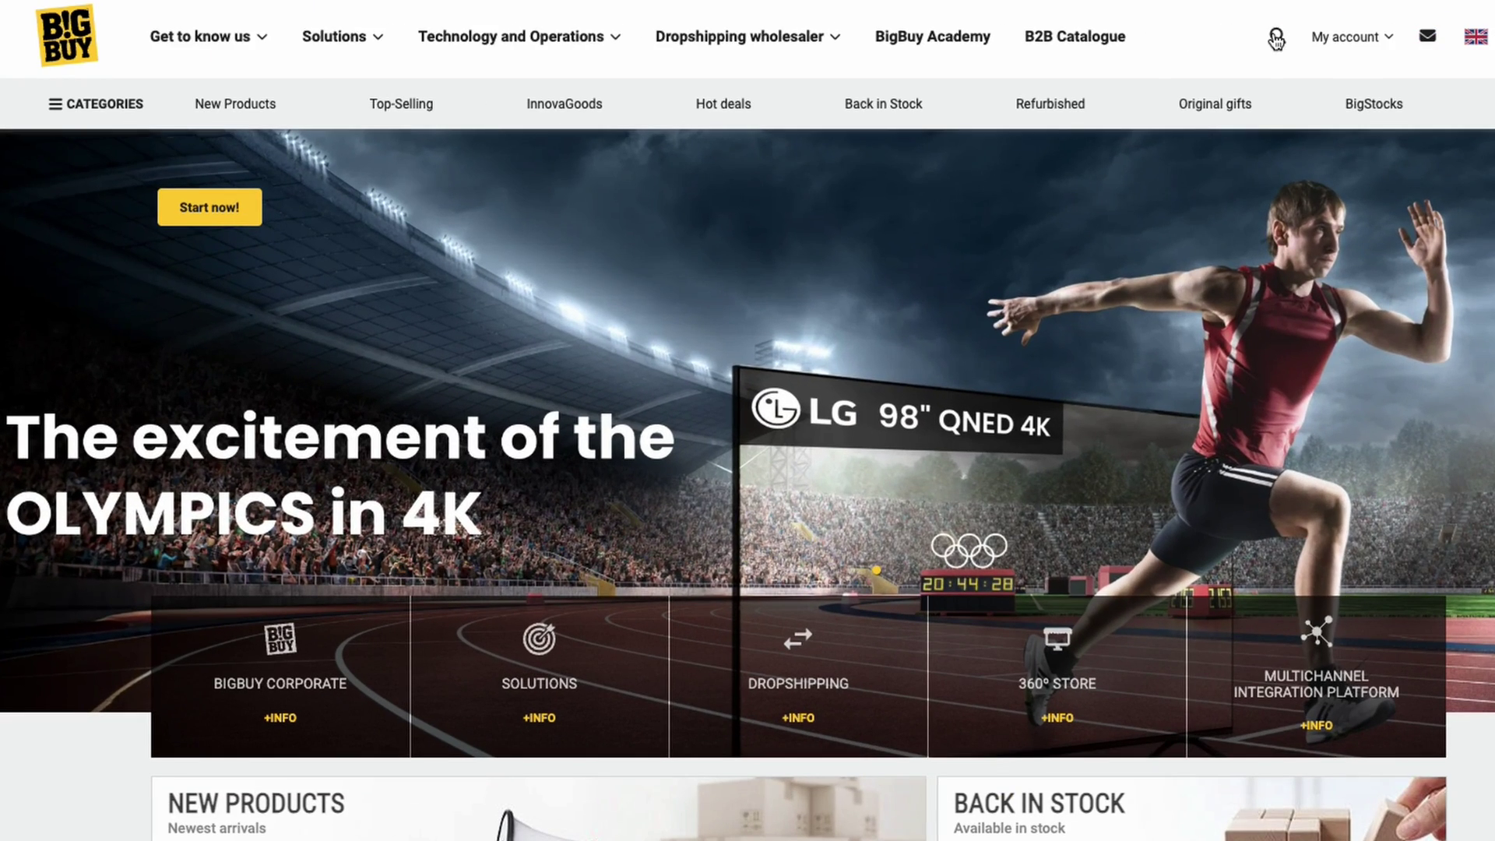
Search BigBuy for 'shampoo' and open the Fudge Professional Luminizer Moisture 250 ml product page.
{"action": "left_click", "coordinate": [1275, 39]}
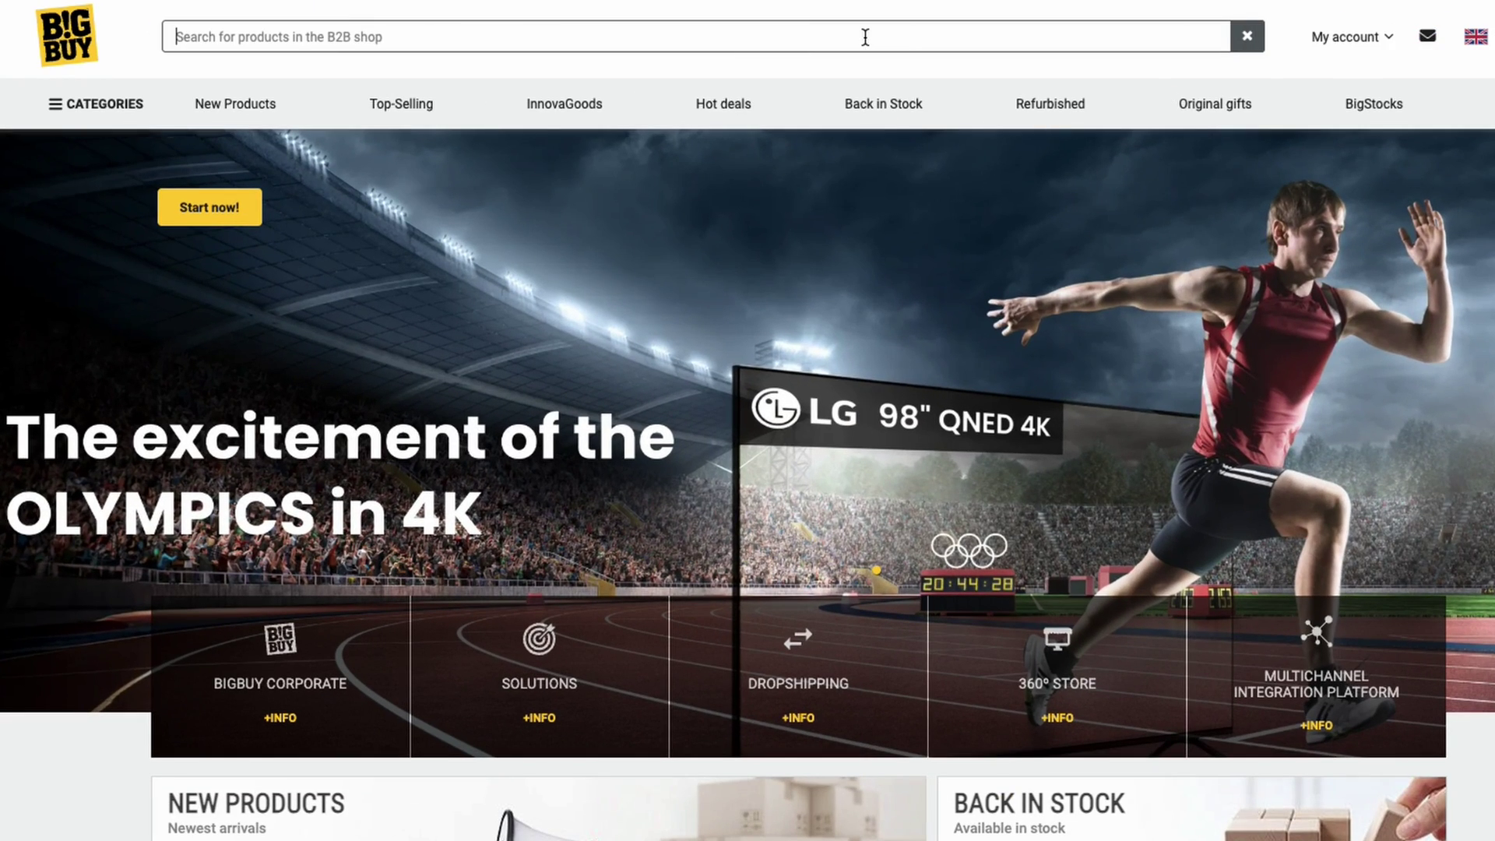
{"action": "type", "text": "shampoo"}
{"action": "key", "text": "Return"}
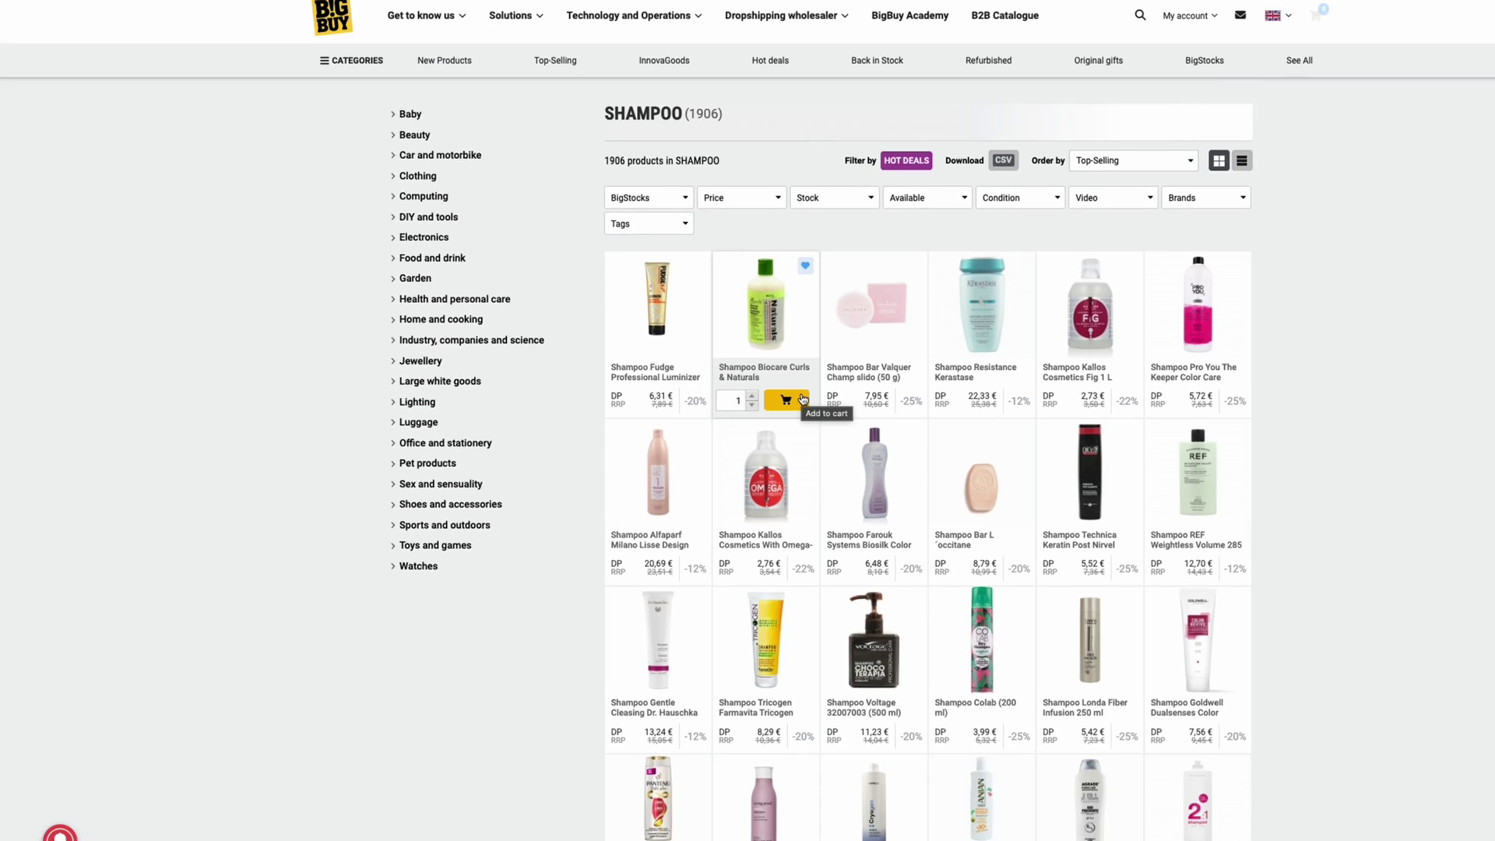
{"action": "left_click", "coordinate": [718, 425]}
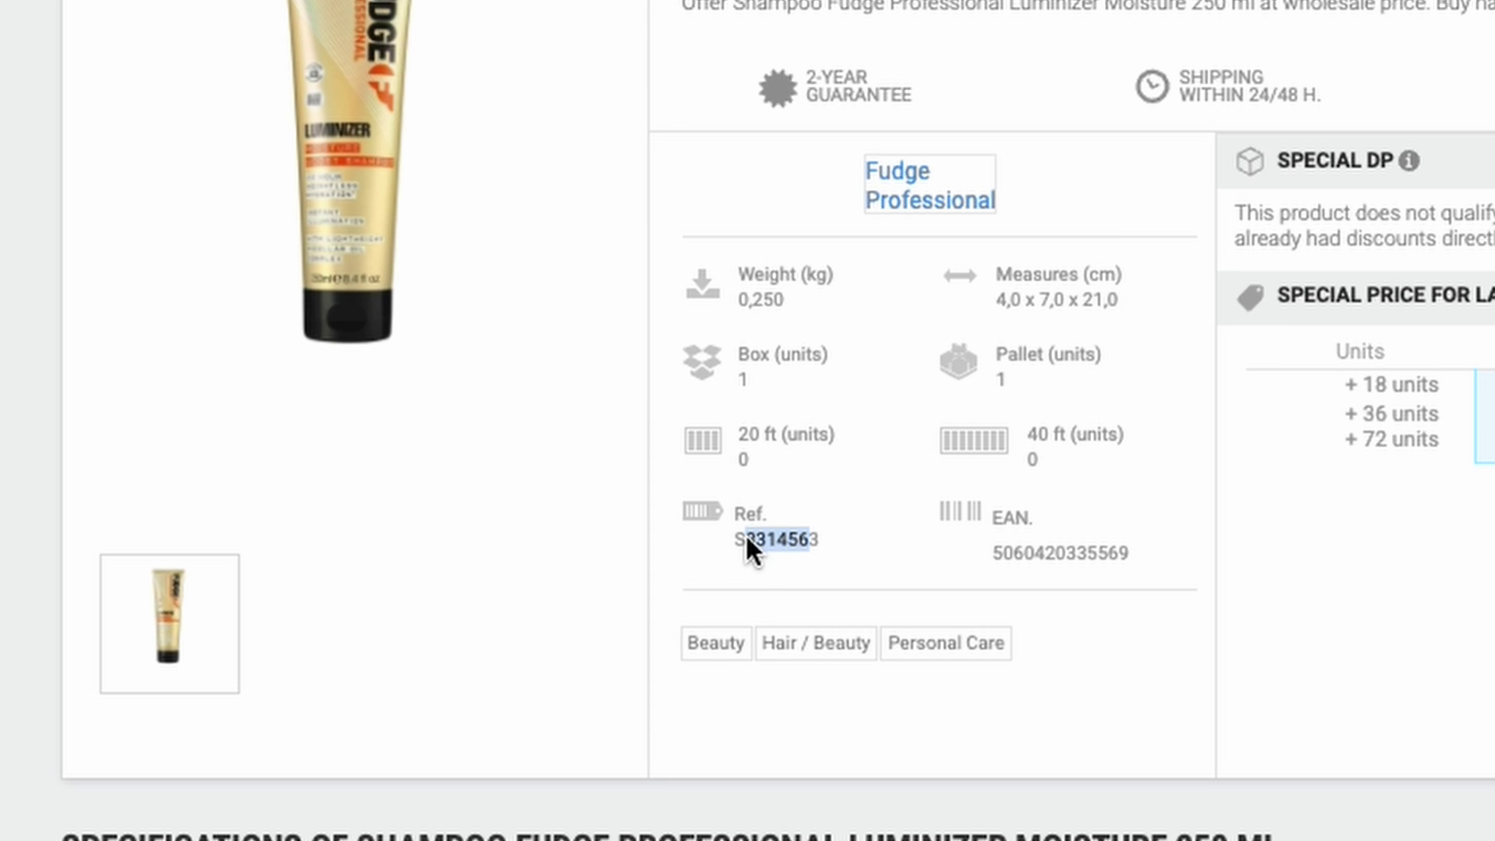
{"action": "left_click", "coordinate": [736, 535]}
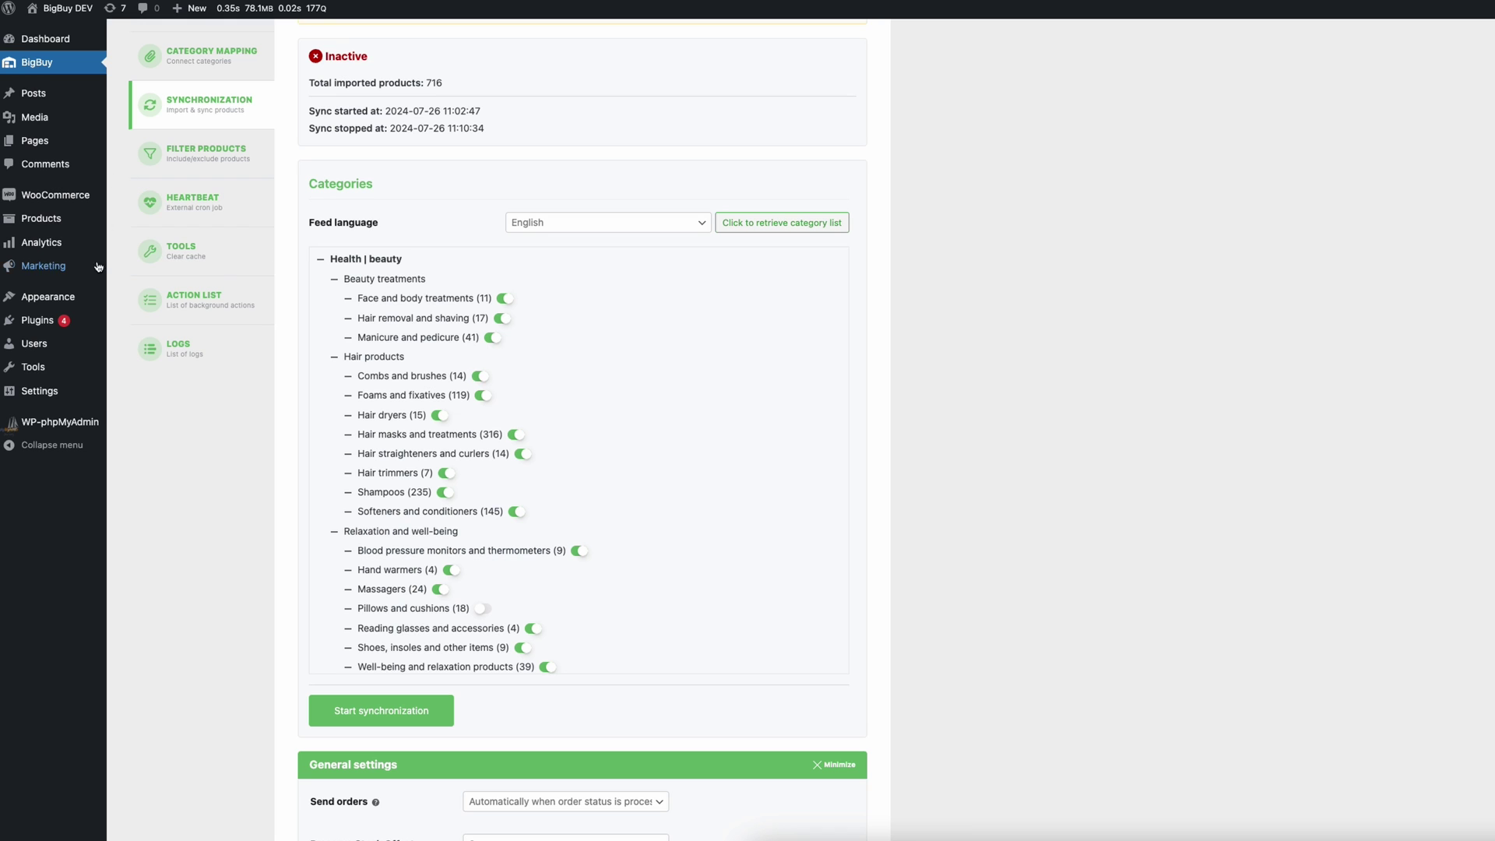
{"action": "mouse_move", "coordinate": [53, 223]}
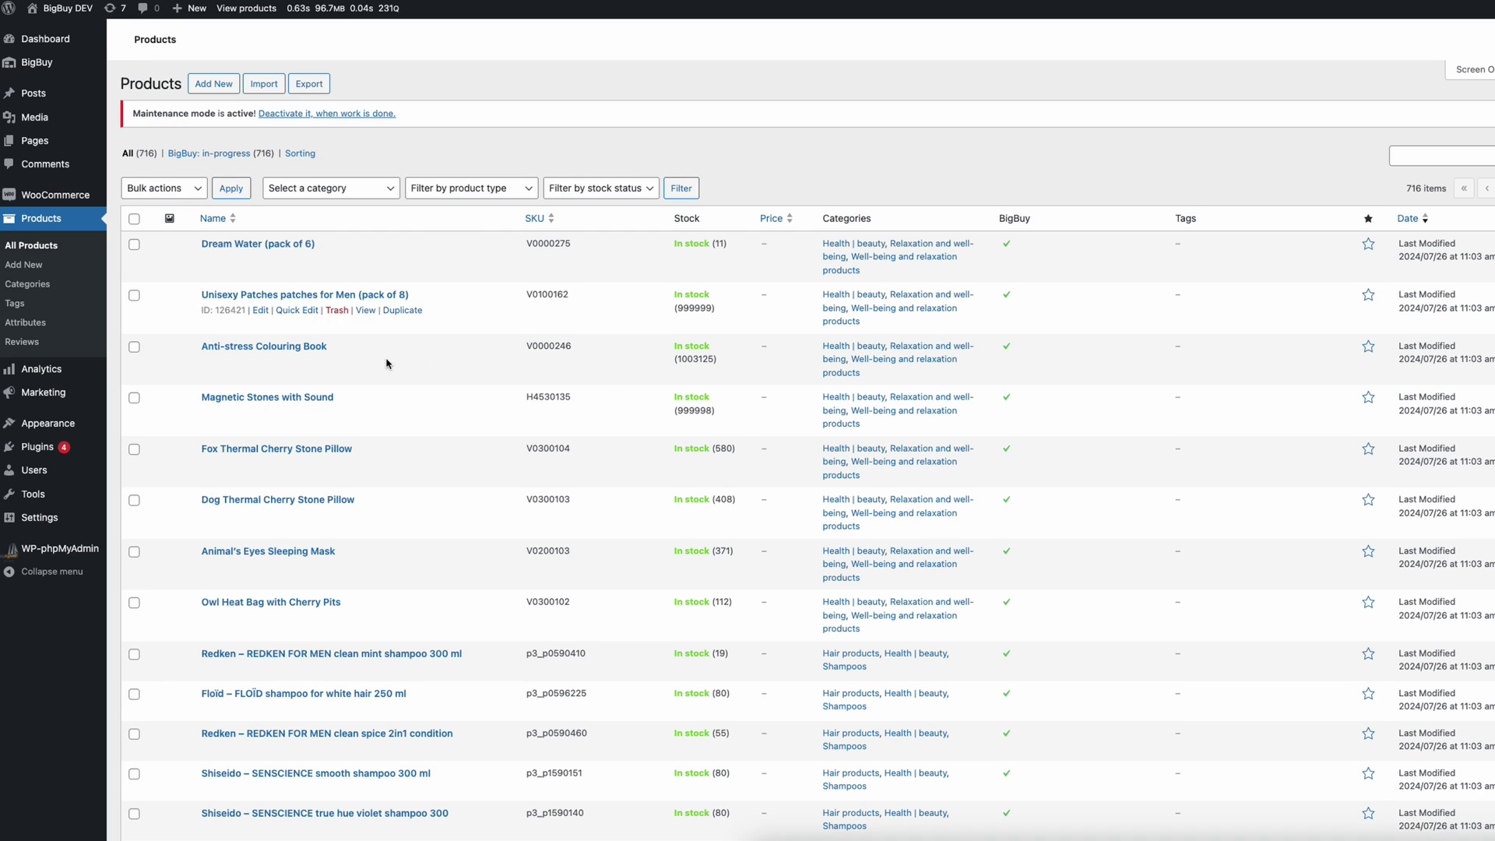
{"action": "scroll", "coordinate": [394, 407], "scroll_direction": "down", "scroll_amount": 6}
{"action": "scroll", "coordinate": [394, 407], "scroll_direction": "up", "scroll_amount": 10}
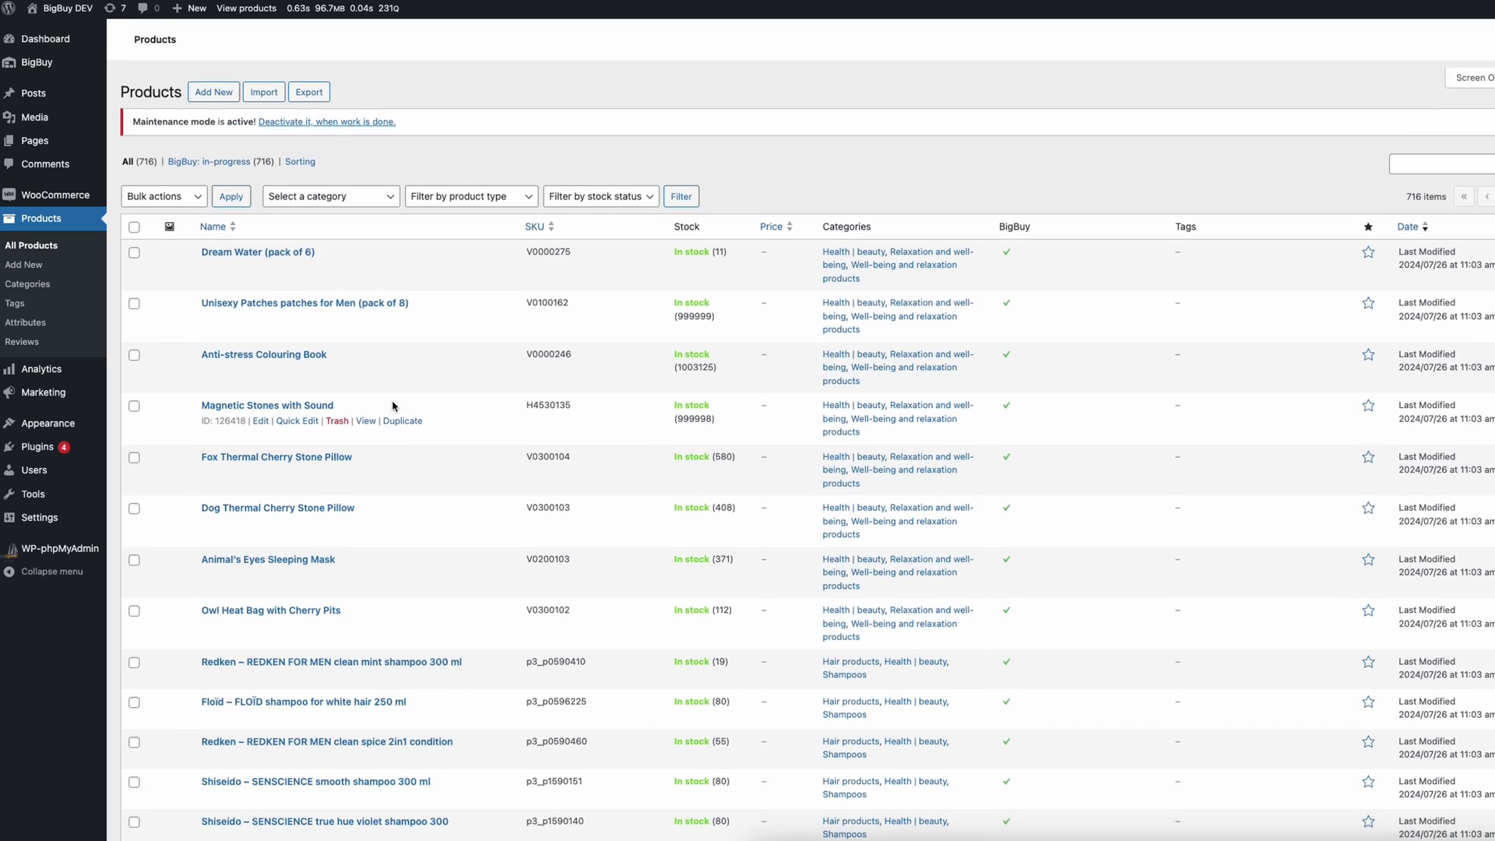
{"action": "scroll", "coordinate": [467, 407], "scroll_direction": "down", "scroll_amount": 10}
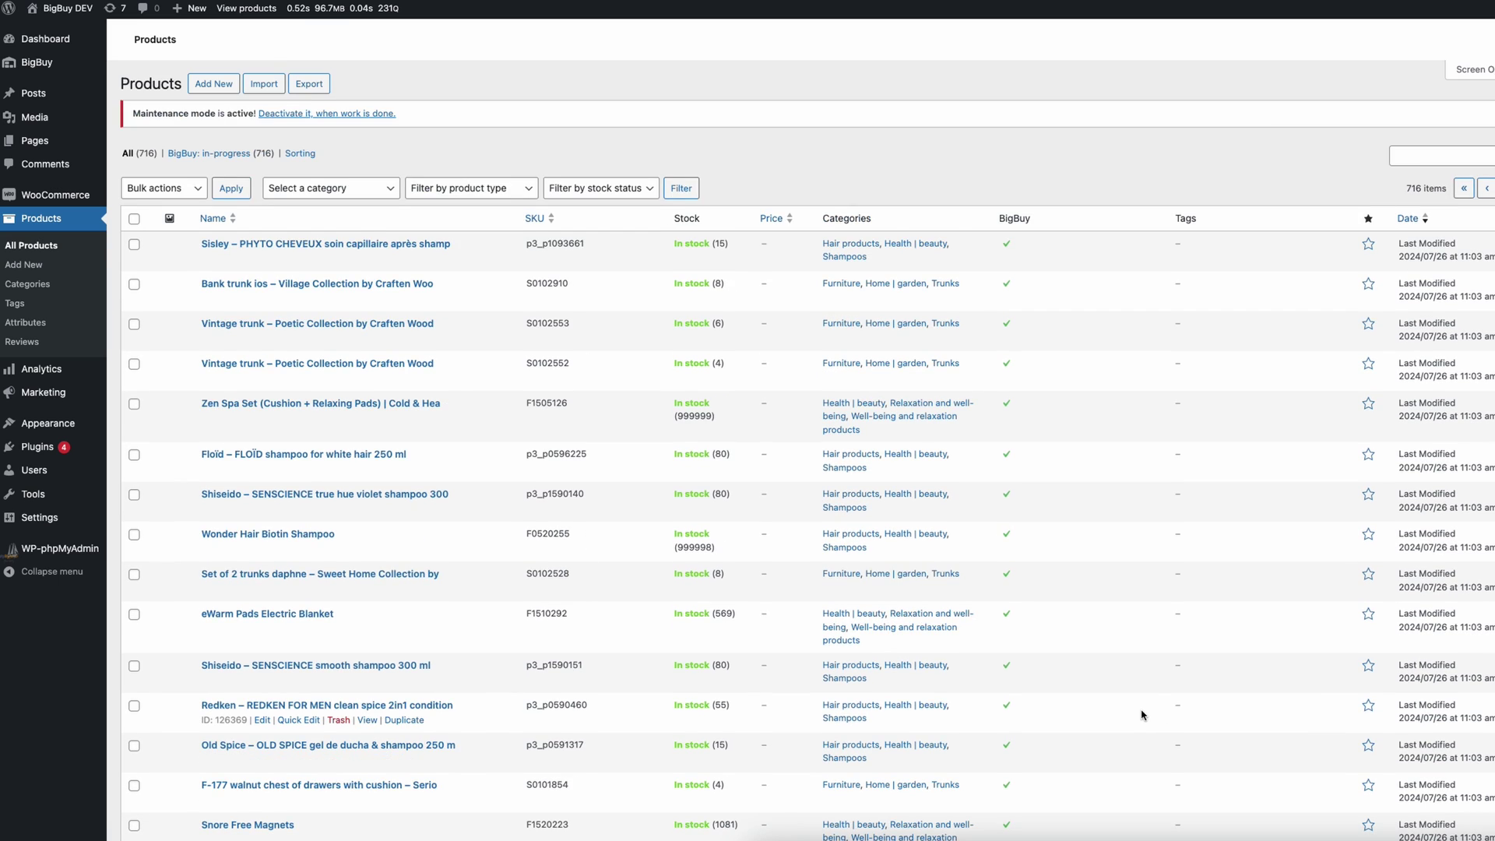
{"action": "scroll", "coordinate": [761, 244], "scroll_direction": "down", "scroll_amount": 10}
{"action": "scroll", "coordinate": [717, 327], "scroll_direction": "up", "scroll_amount": 10}
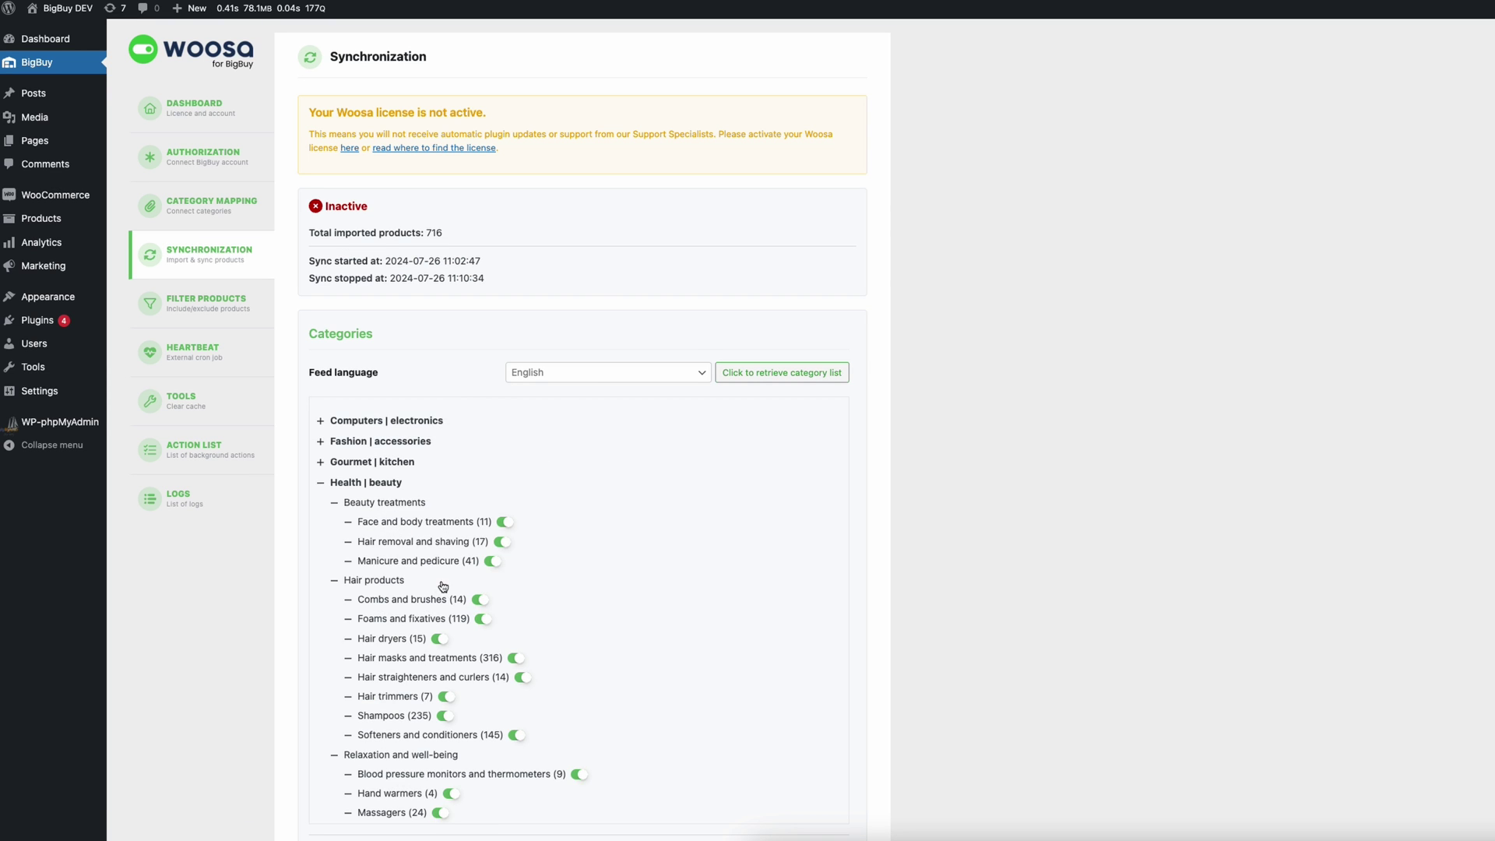
{"action": "scroll", "coordinate": [443, 585], "scroll_direction": "down", "scroll_amount": 3}
{"action": "scroll", "coordinate": [456, 559], "scroll_direction": "up", "scroll_amount": 2}
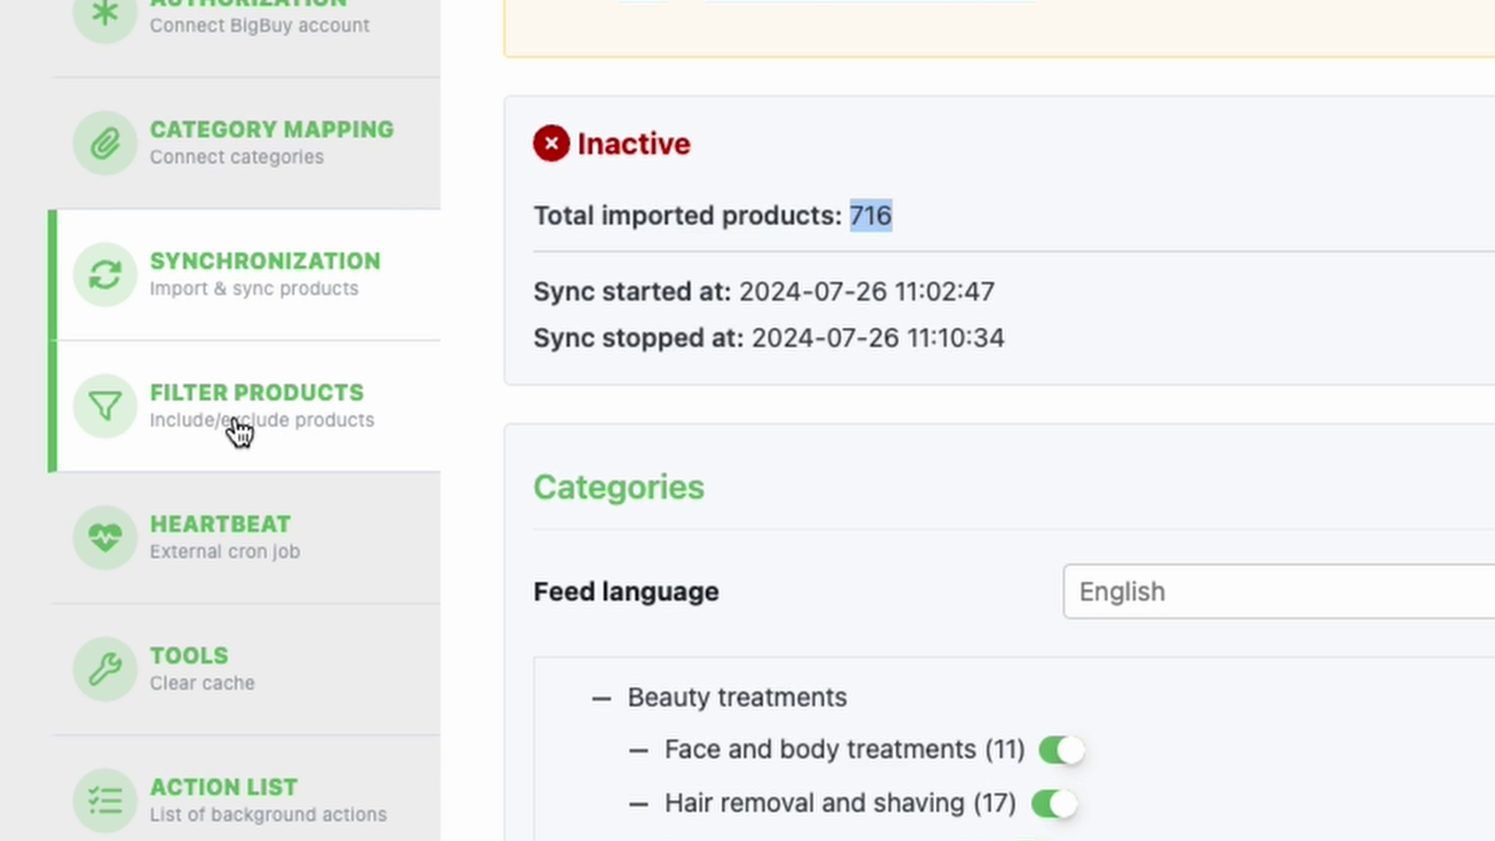
Set Filter type to 'Only import selected products', add SKU S8314563, and save the changes.
{"action": "left_click", "coordinate": [239, 430]}
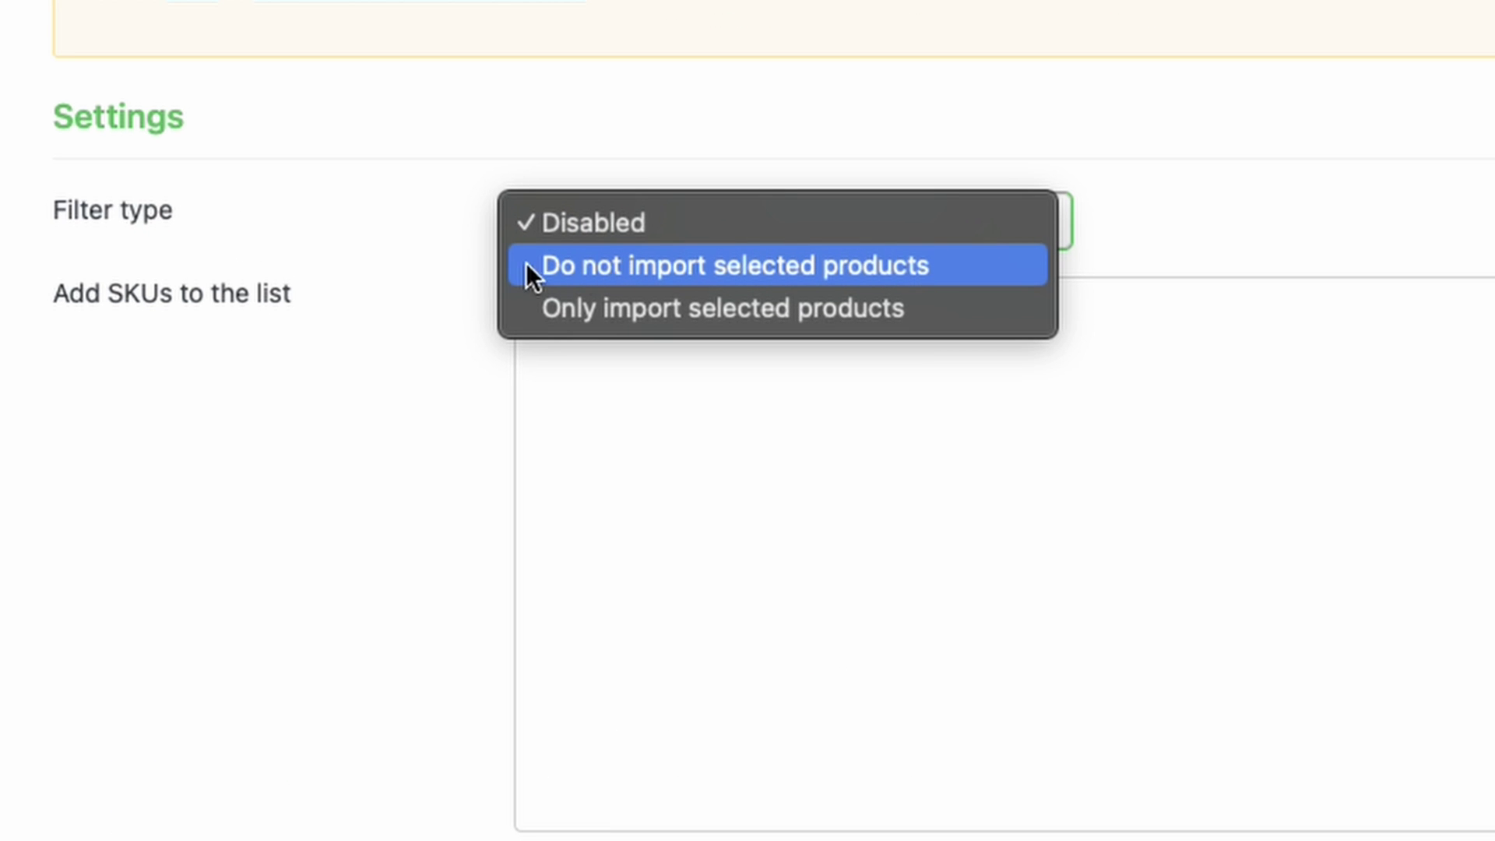
{"action": "left_click", "coordinate": [695, 268]}
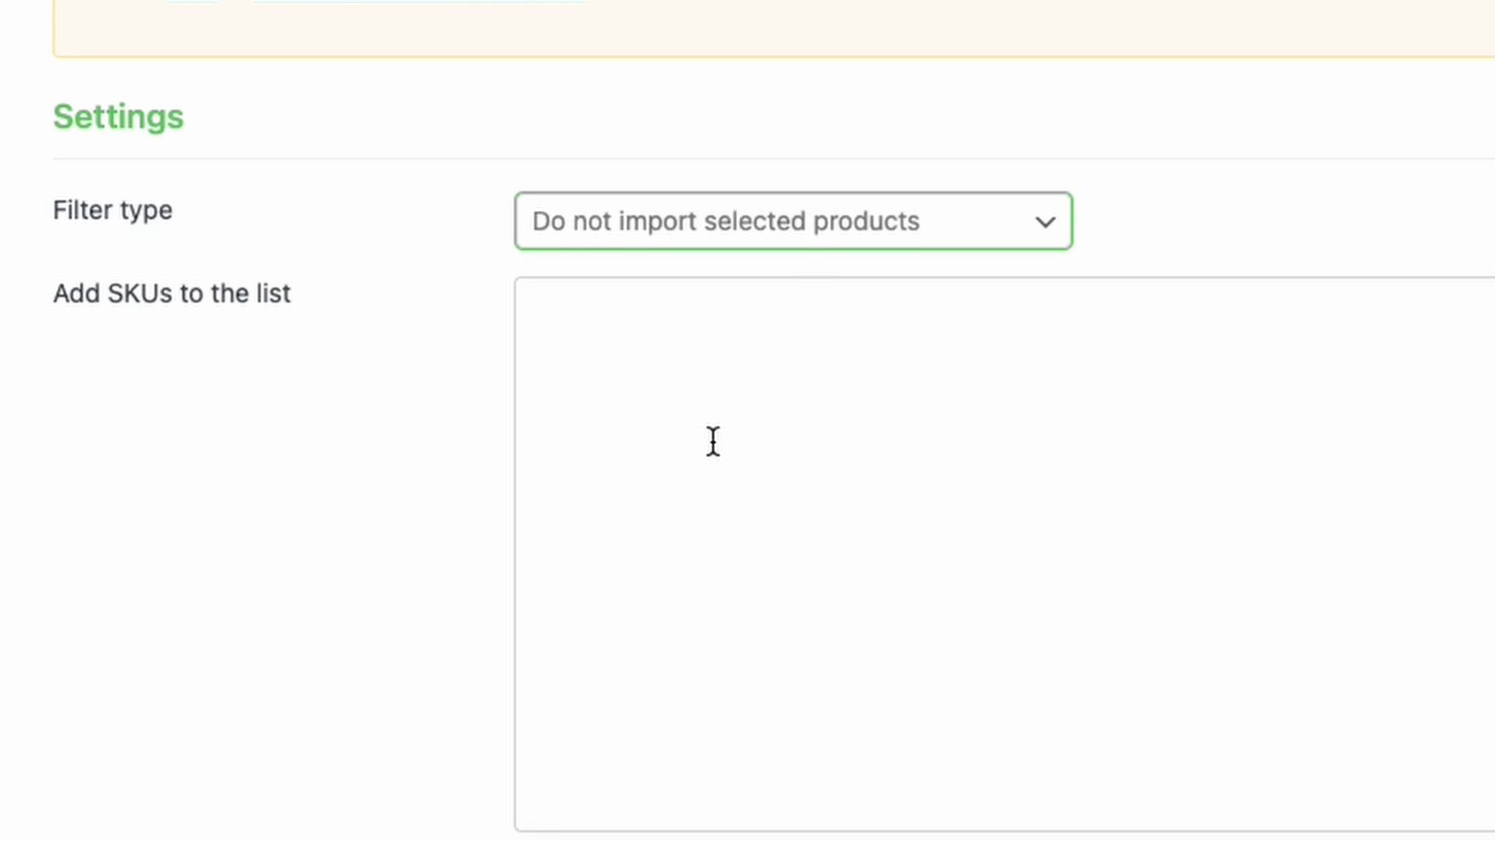
{"action": "left_click", "coordinate": [795, 246]}
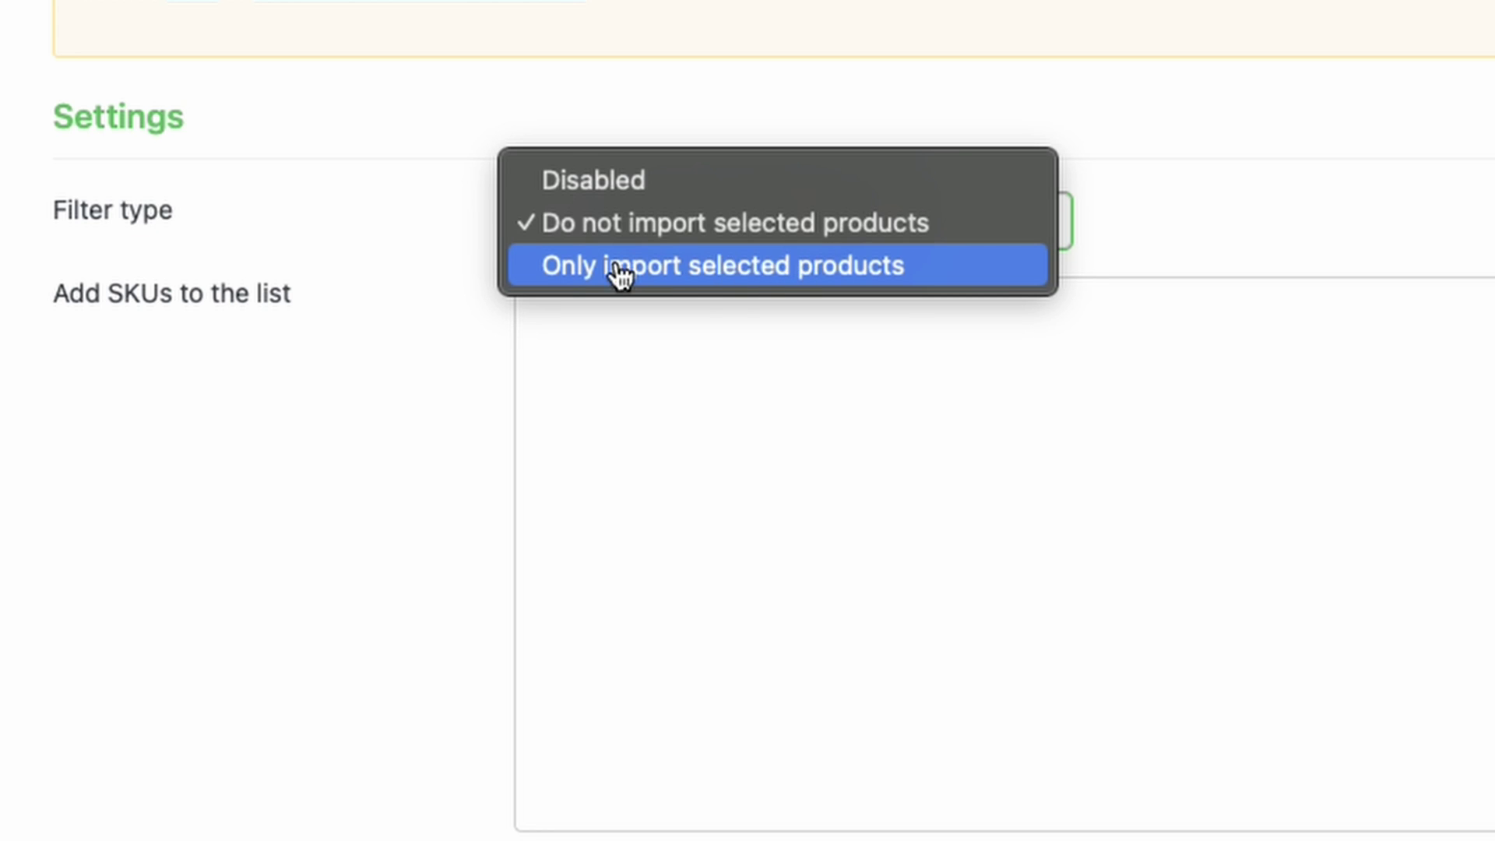
{"action": "left_click", "coordinate": [591, 274]}
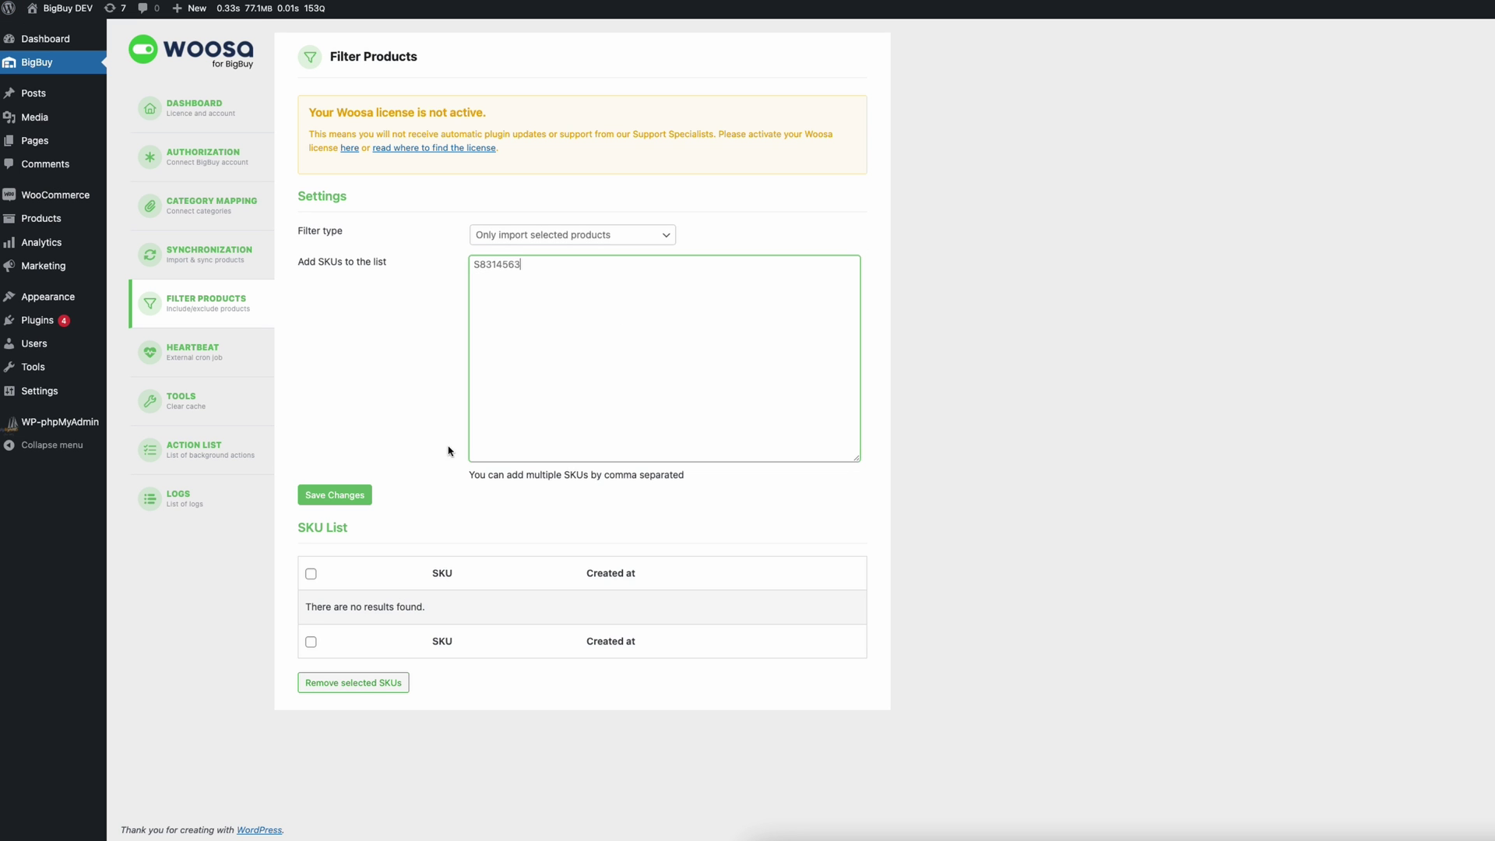
{"action": "left_click", "coordinate": [354, 496]}
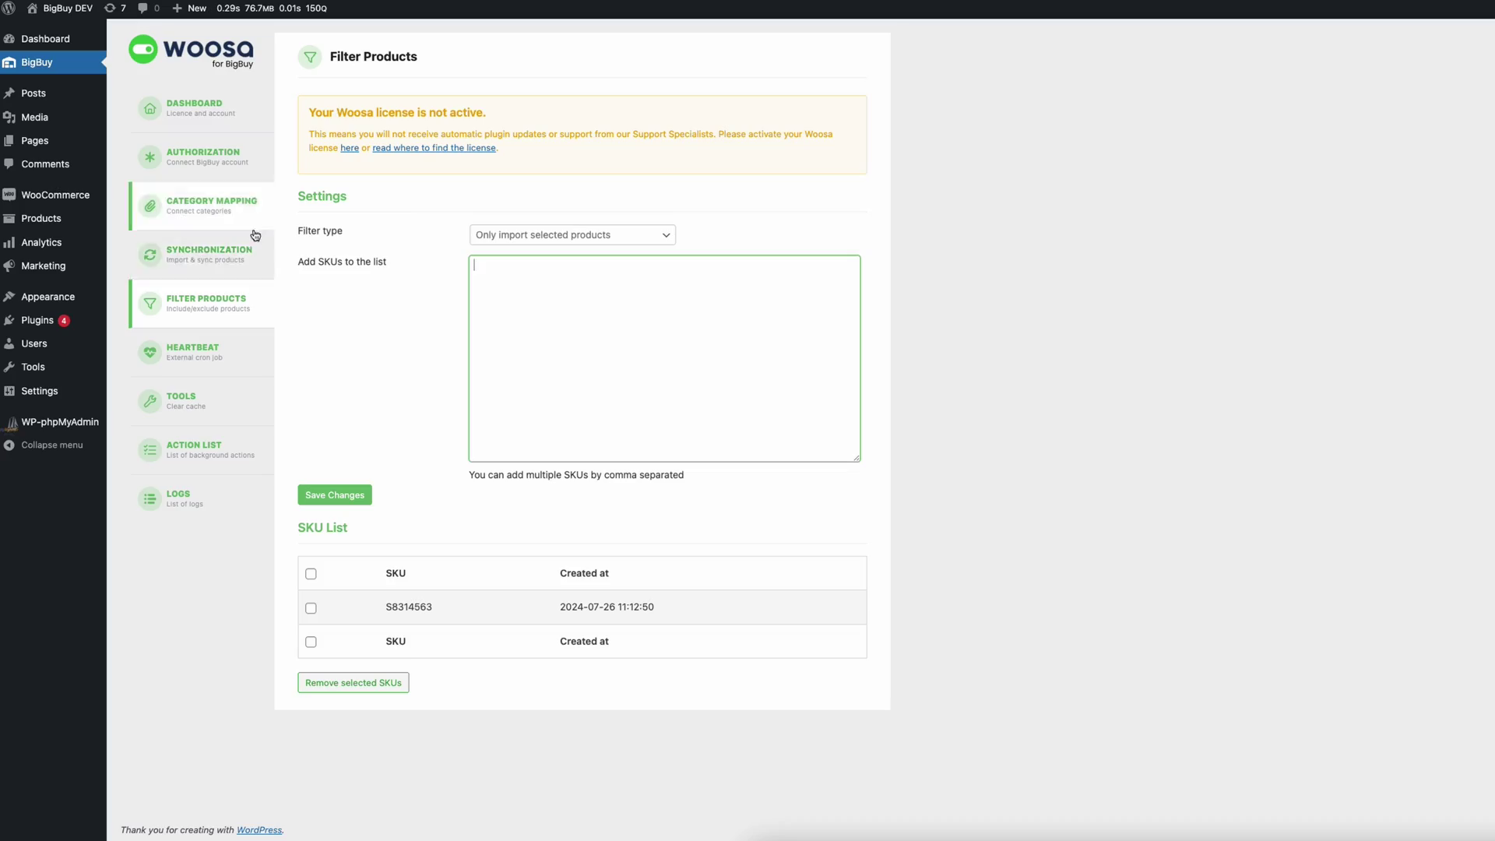
Start the BigBuy product synchronization from the Woosa Synchronization page.
{"action": "left_click", "coordinate": [215, 263]}
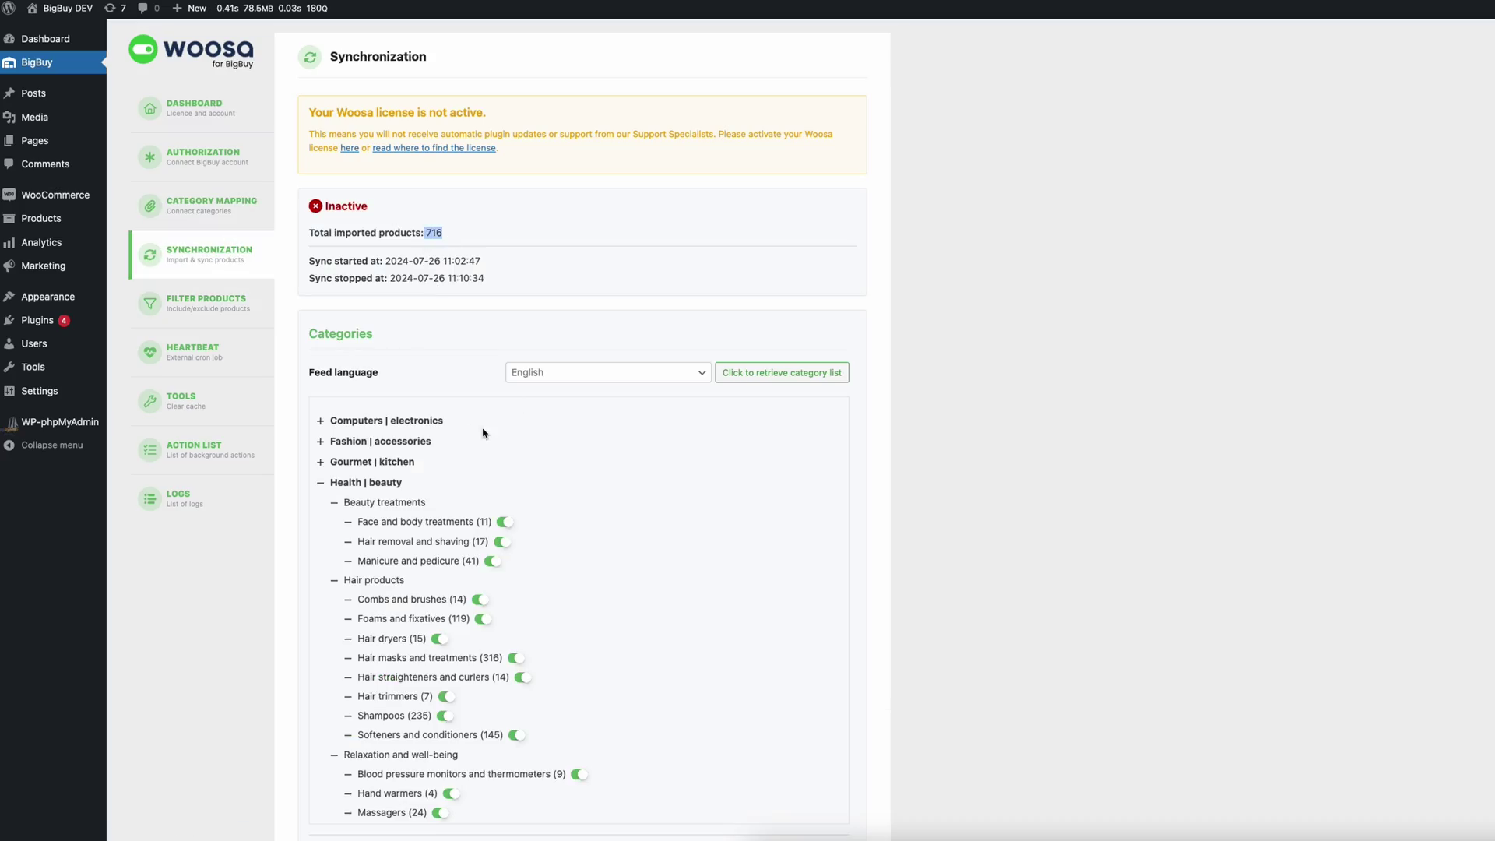
{"action": "scroll", "coordinate": [483, 433], "scroll_direction": "down", "scroll_amount": 5}
{"action": "scroll", "coordinate": [916, 617], "scroll_direction": "down", "scroll_amount": 3}
{"action": "left_click", "coordinate": [355, 678]}
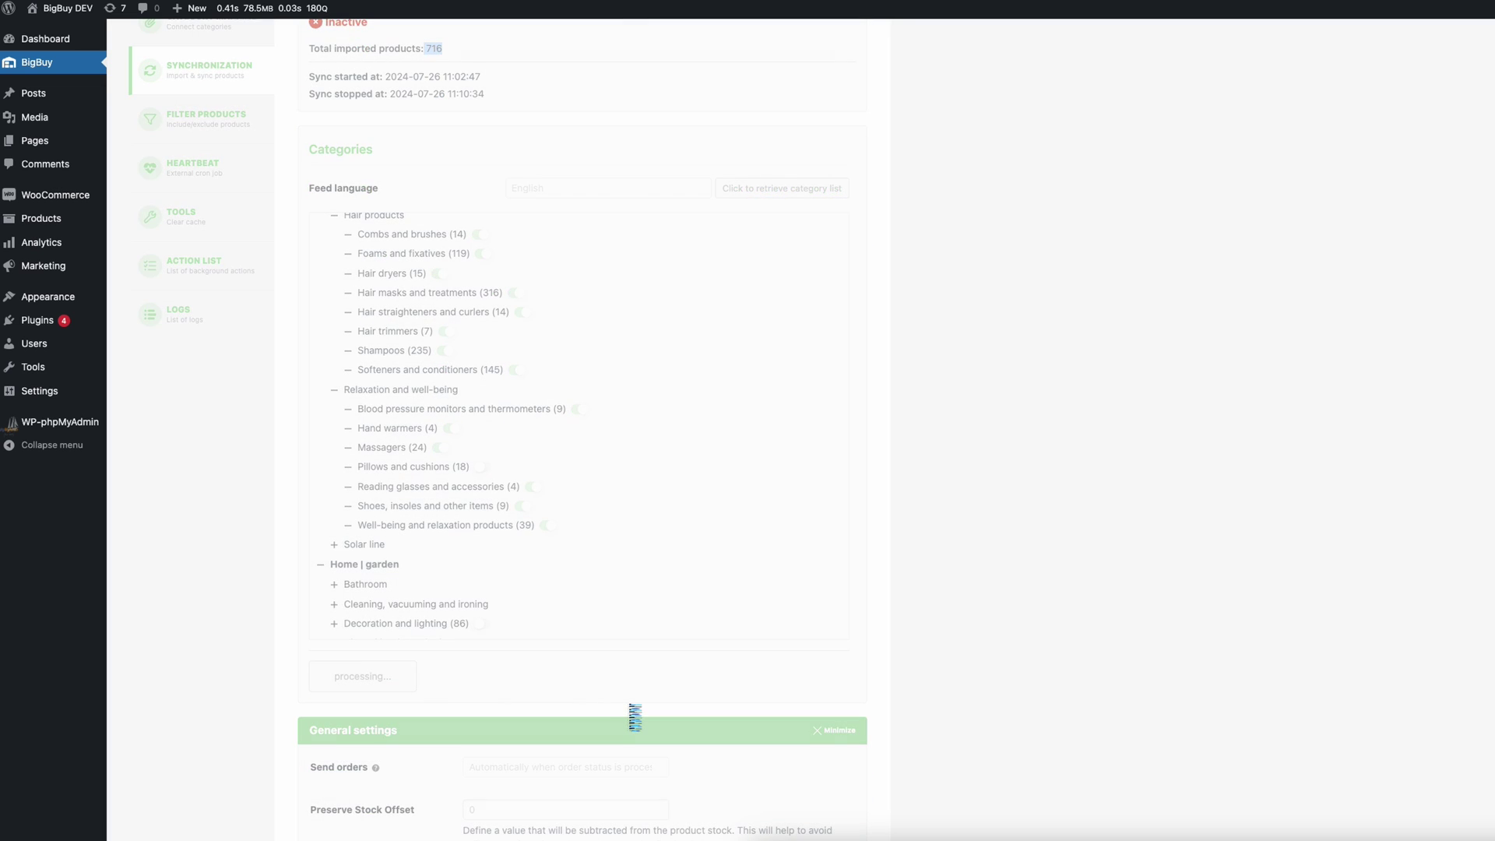
{"action": "scroll", "coordinate": [200, 242], "scroll_direction": "up", "scroll_amount": 1}
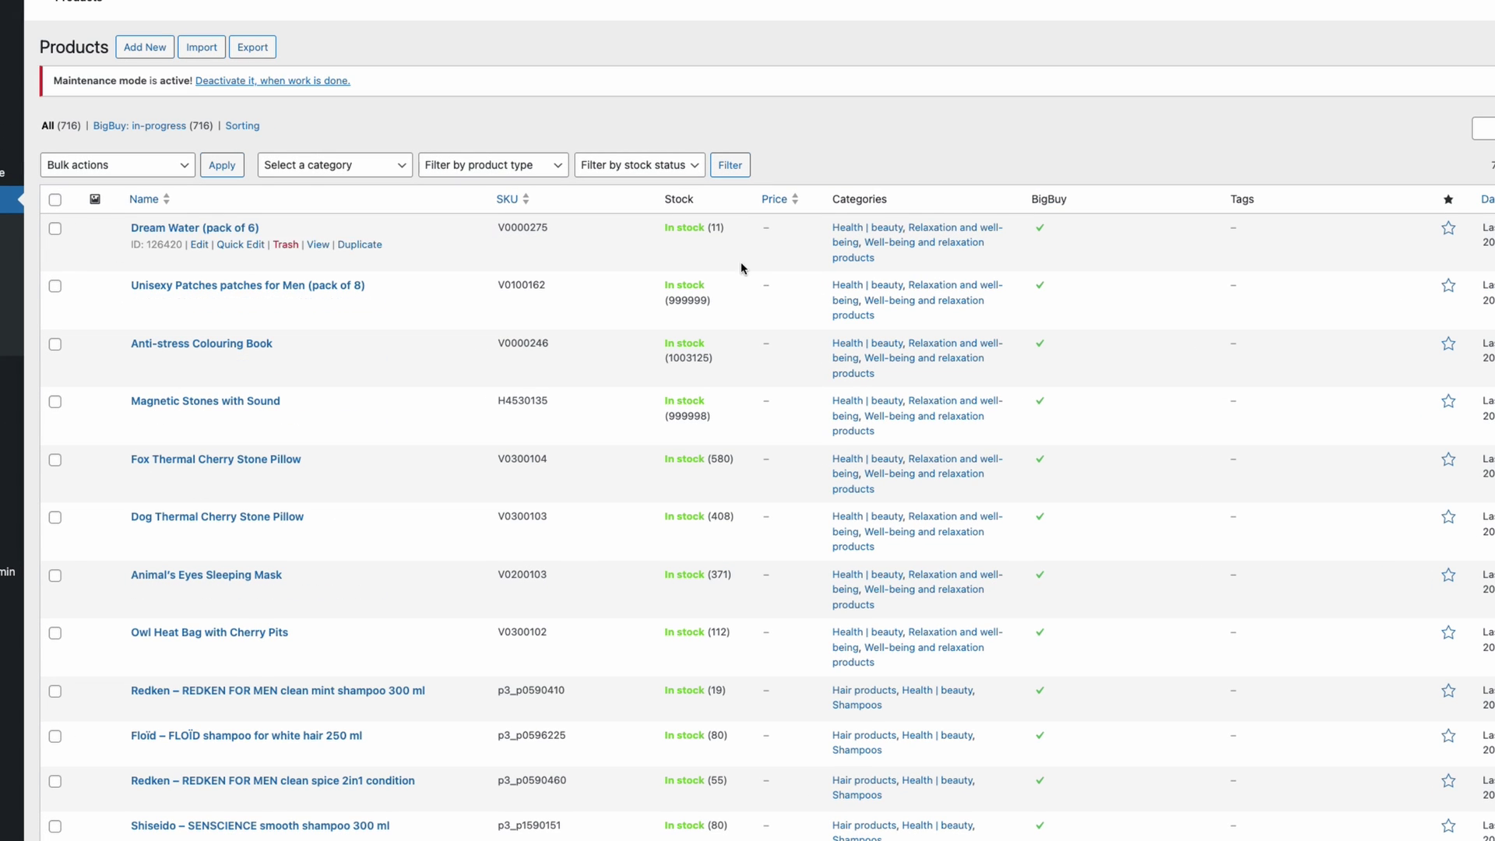
Bulk-add products V0100162, V0300104, V0300102 and p3_p0591055 to the Woosa SKU filter list.
{"action": "scroll", "coordinate": [629, 577], "scroll_direction": "down", "scroll_amount": 6}
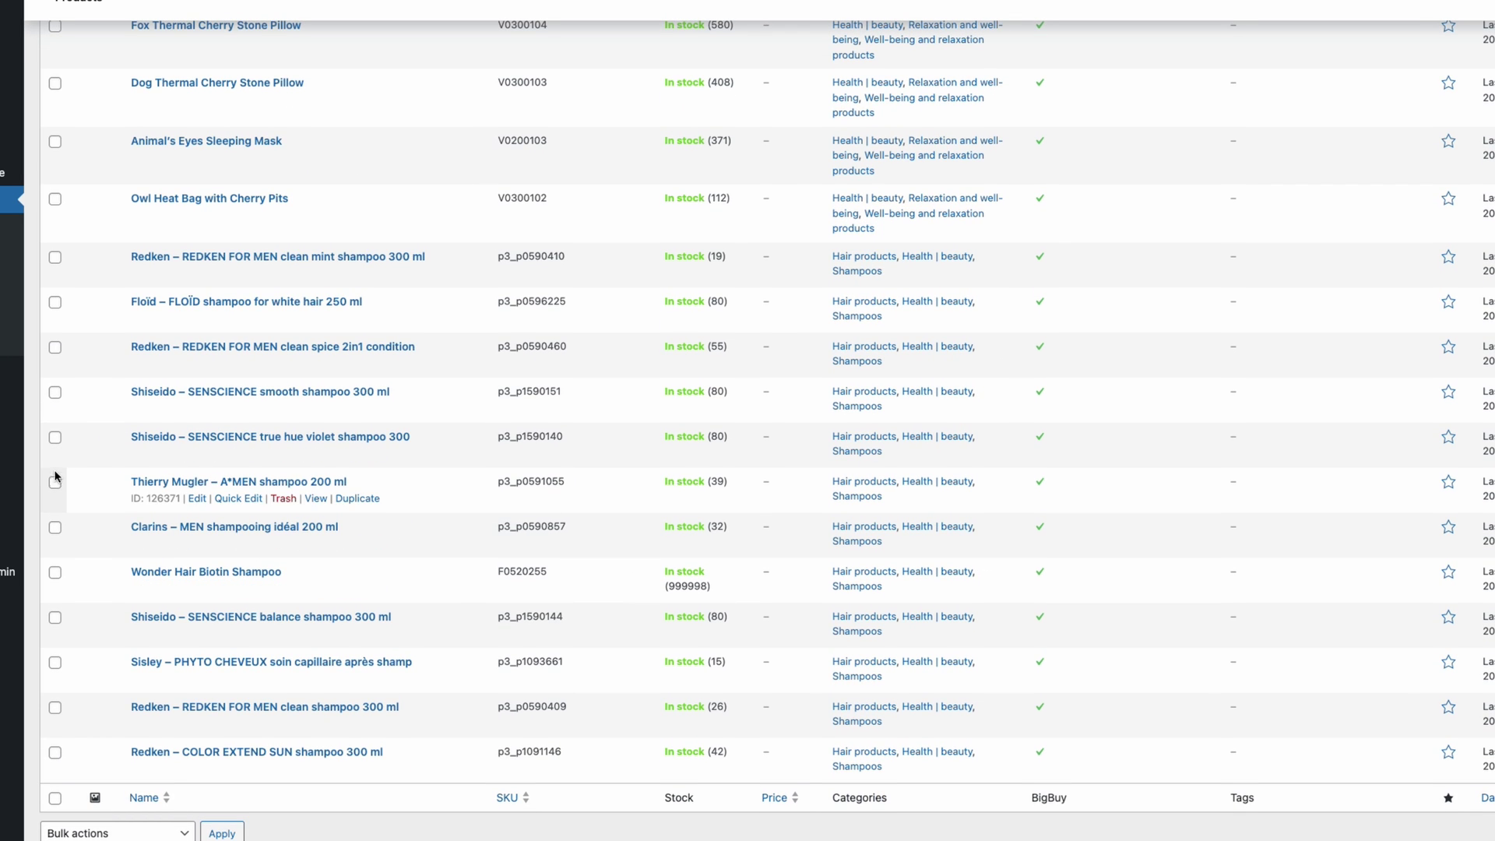
{"action": "scroll", "coordinate": [75, 325], "scroll_direction": "up", "scroll_amount": 2}
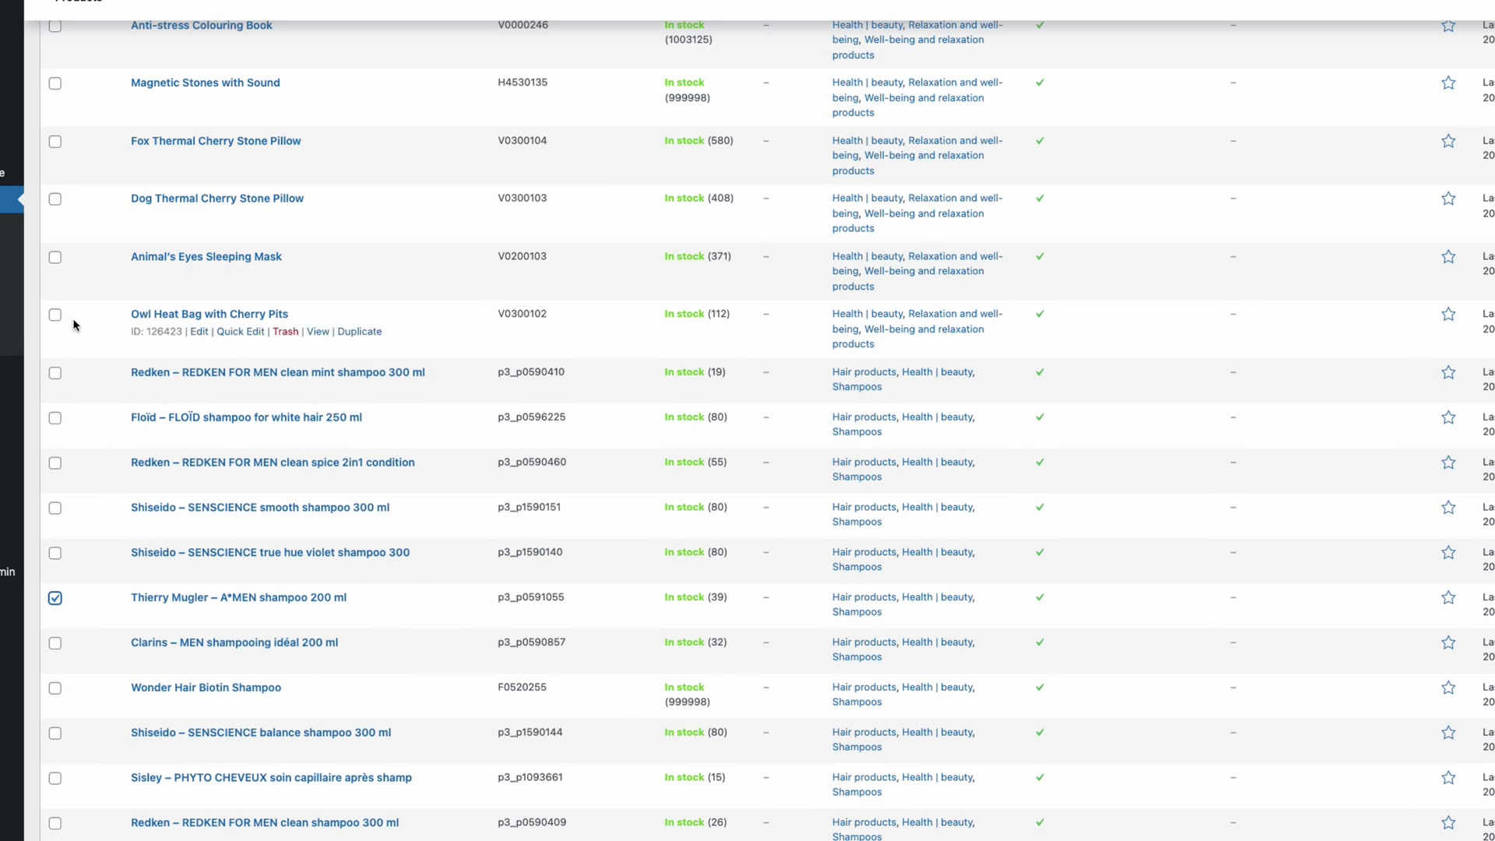
{"action": "scroll", "coordinate": [136, 373], "scroll_direction": "up", "scroll_amount": 4}
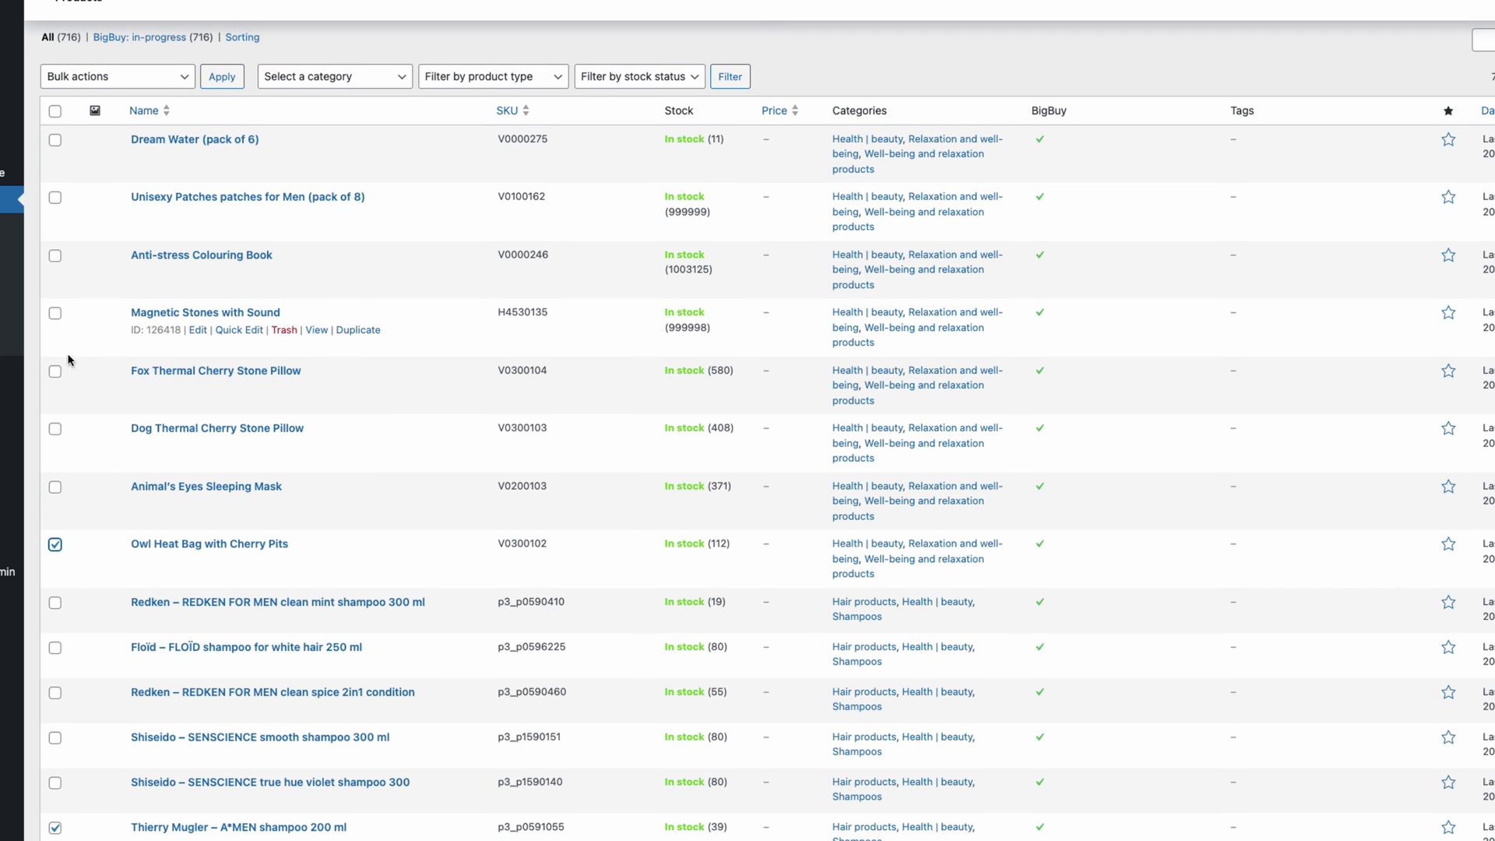
{"action": "scroll", "coordinate": [60, 375], "scroll_direction": "up", "scroll_amount": 2}
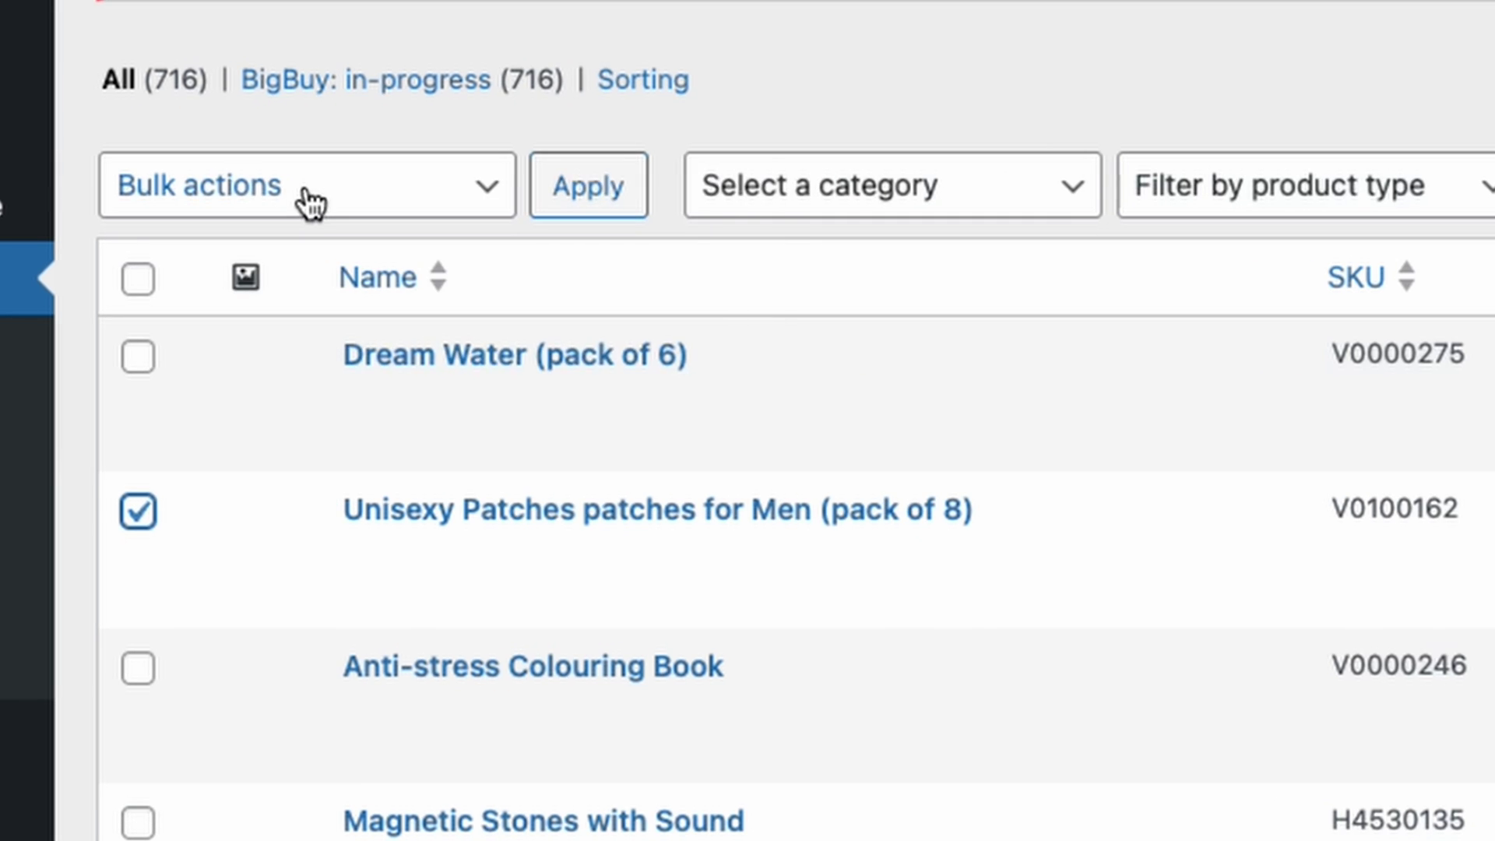
{"action": "left_click", "coordinate": [116, 166]}
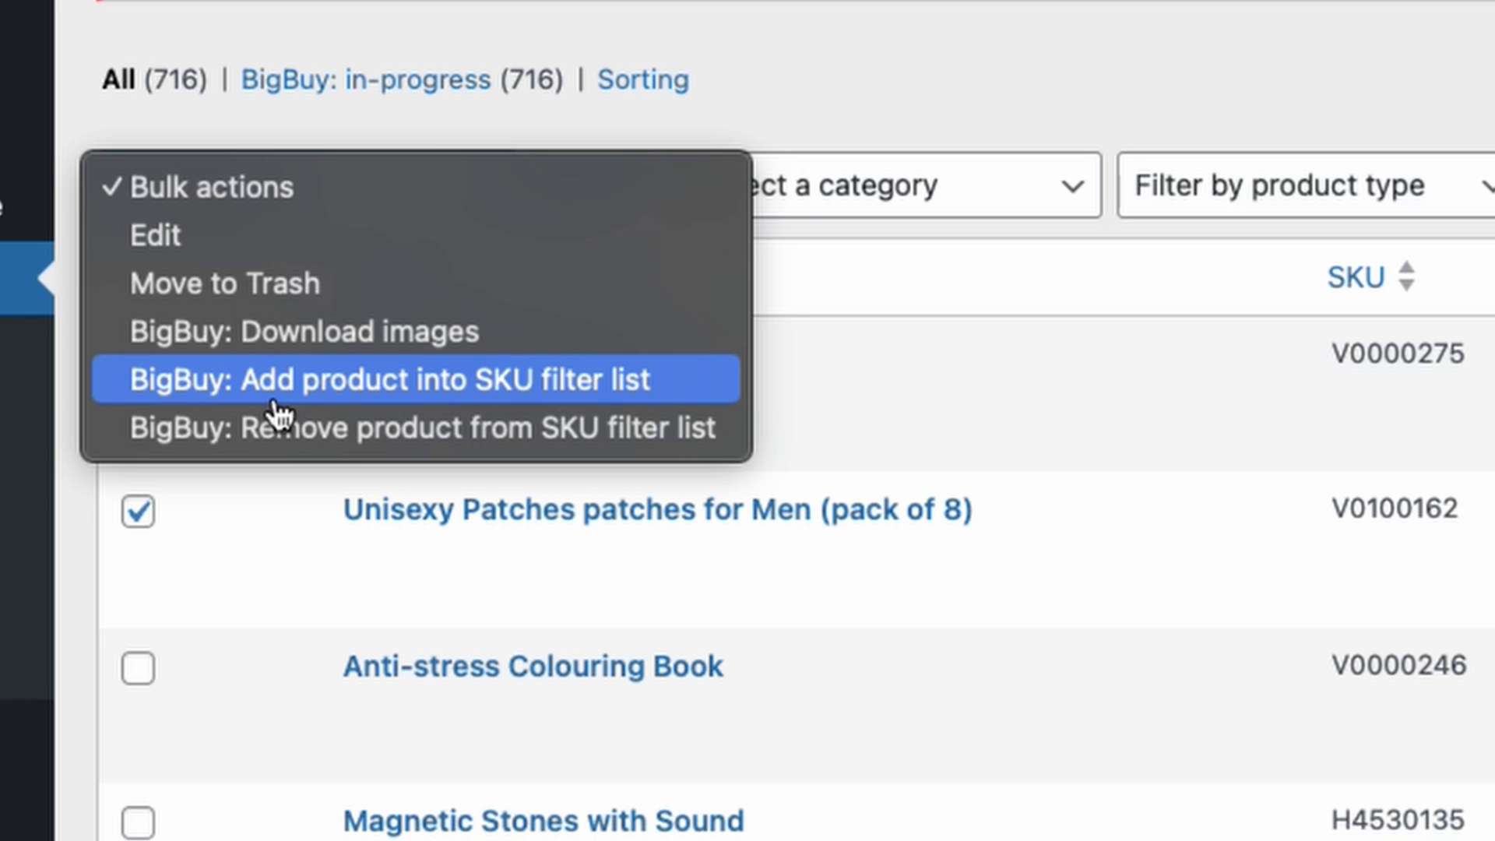
{"action": "left_click", "coordinate": [484, 405]}
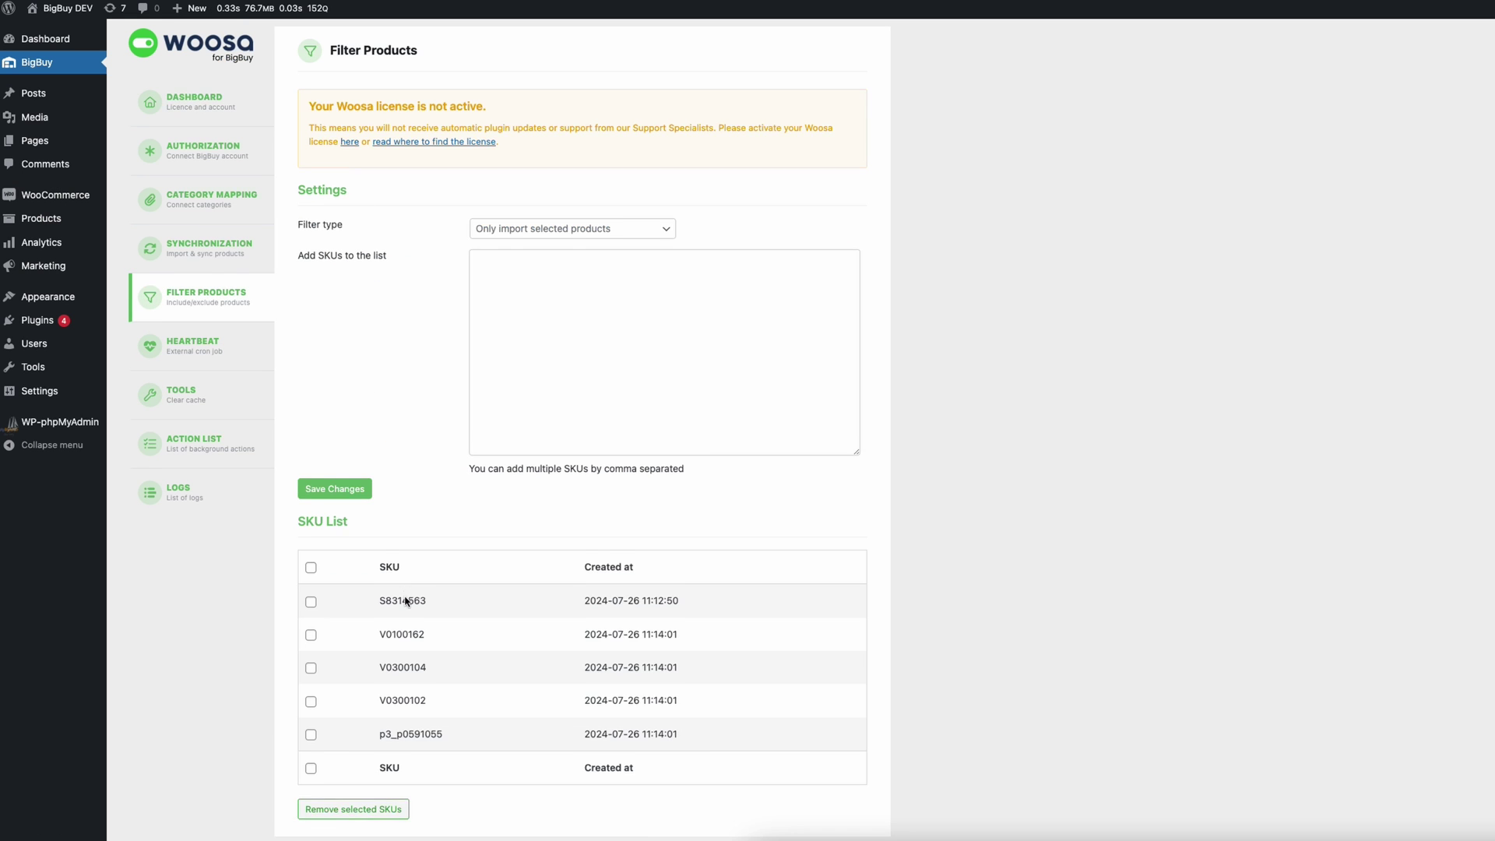
{"action": "scroll", "coordinate": [694, 731], "scroll_direction": "down", "scroll_amount": 1}
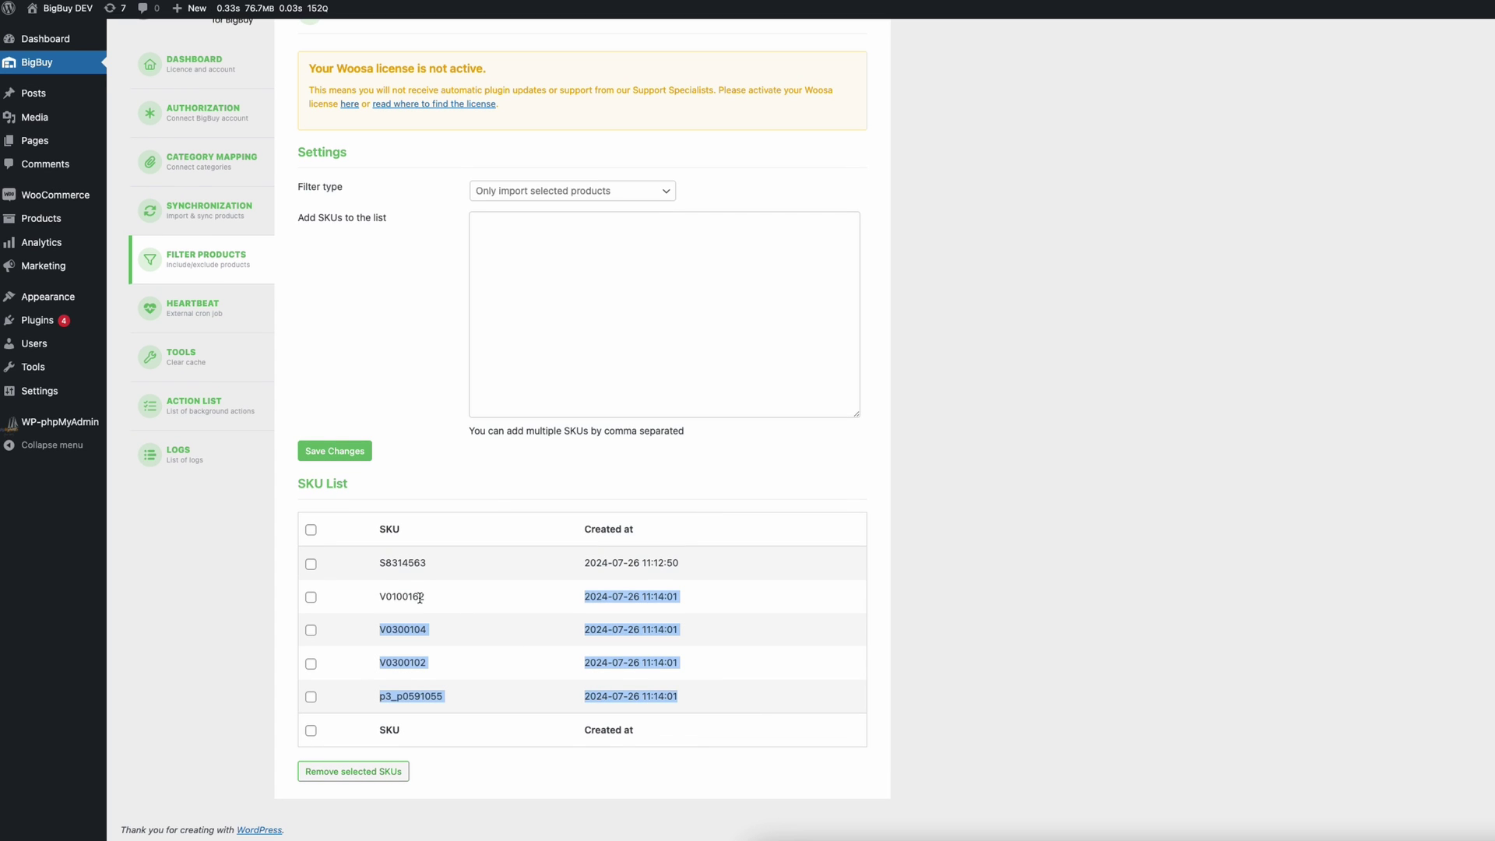
{"action": "scroll", "coordinate": [743, 784], "scroll_direction": "up", "scroll_amount": 1}
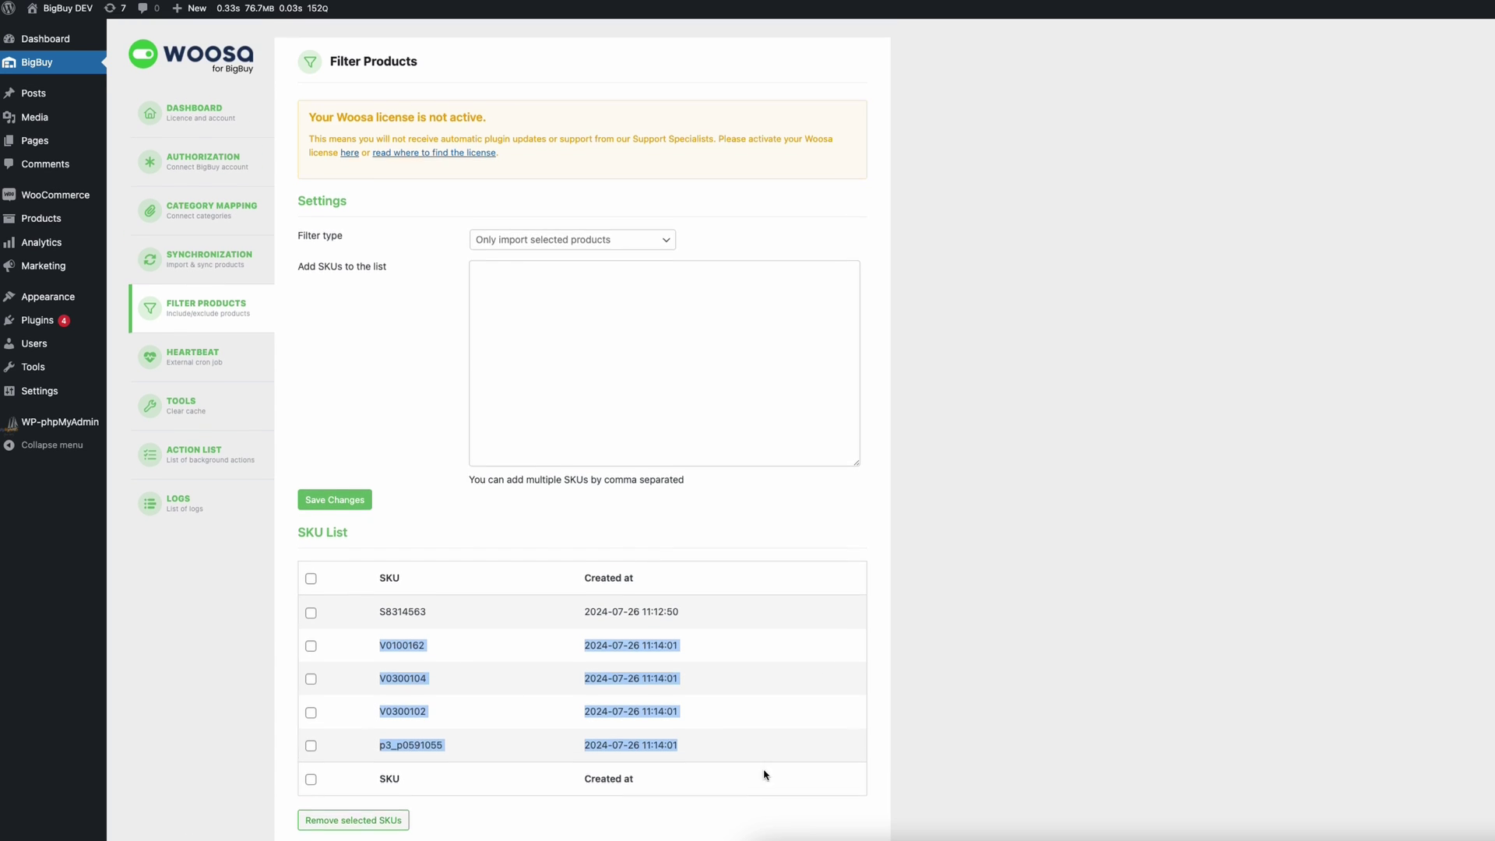
{"action": "left_click", "coordinate": [576, 242]}
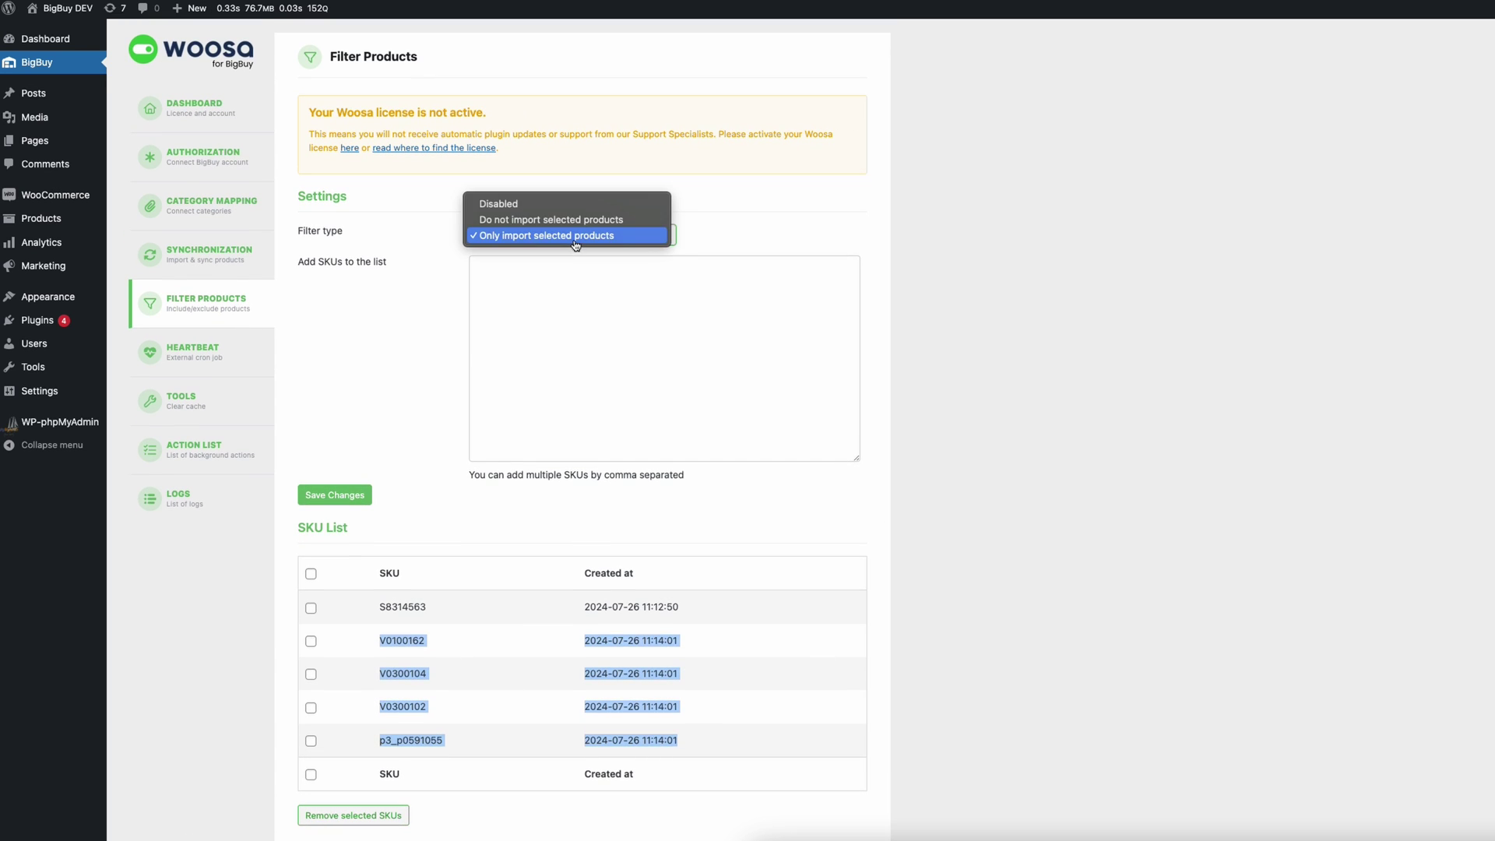
{"action": "left_click", "coordinate": [576, 236]}
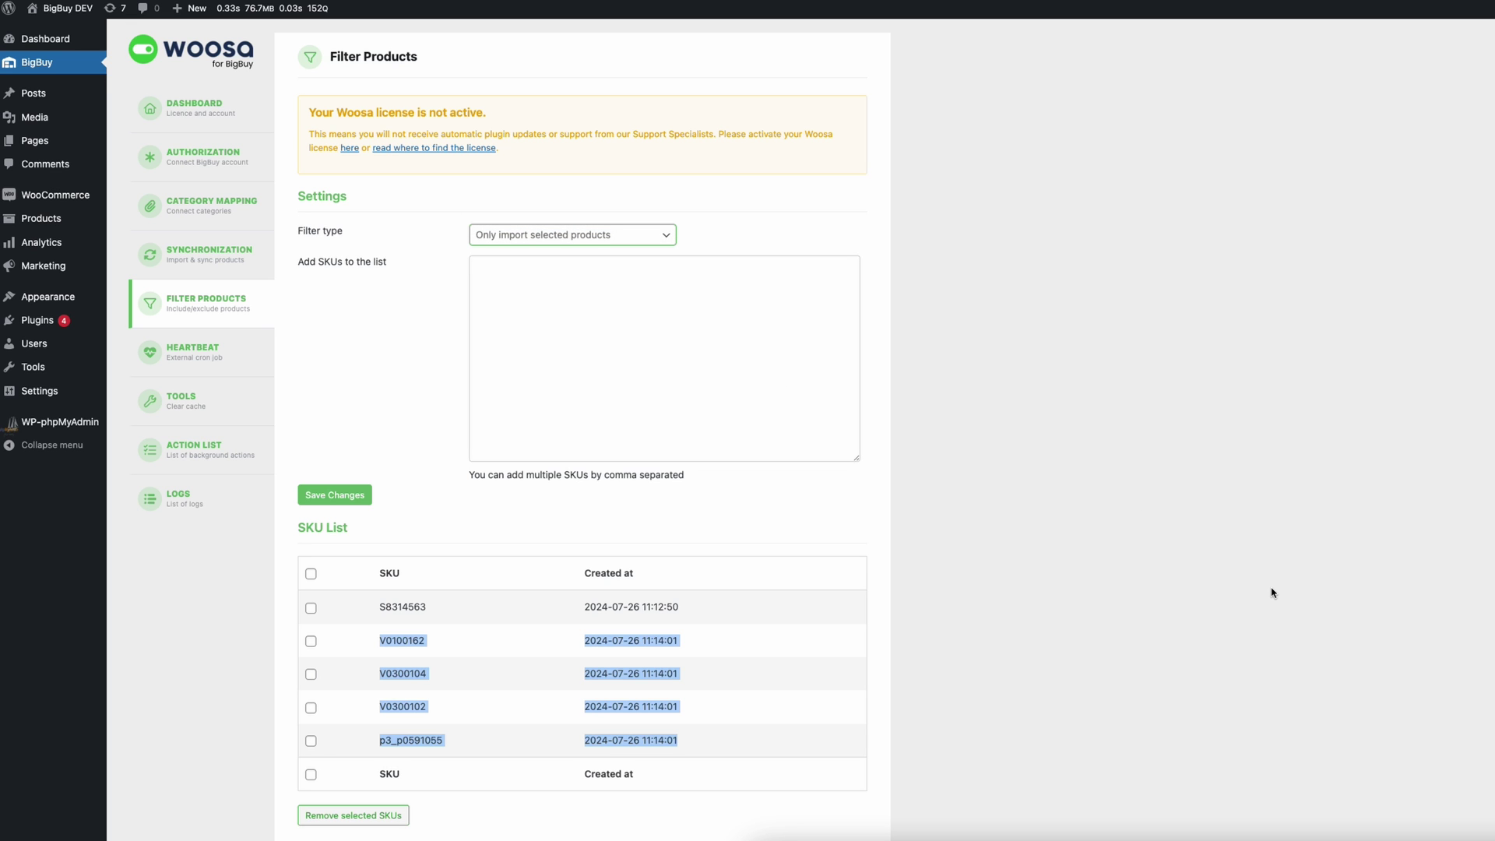
{"action": "mouse_move", "coordinate": [67, 222]}
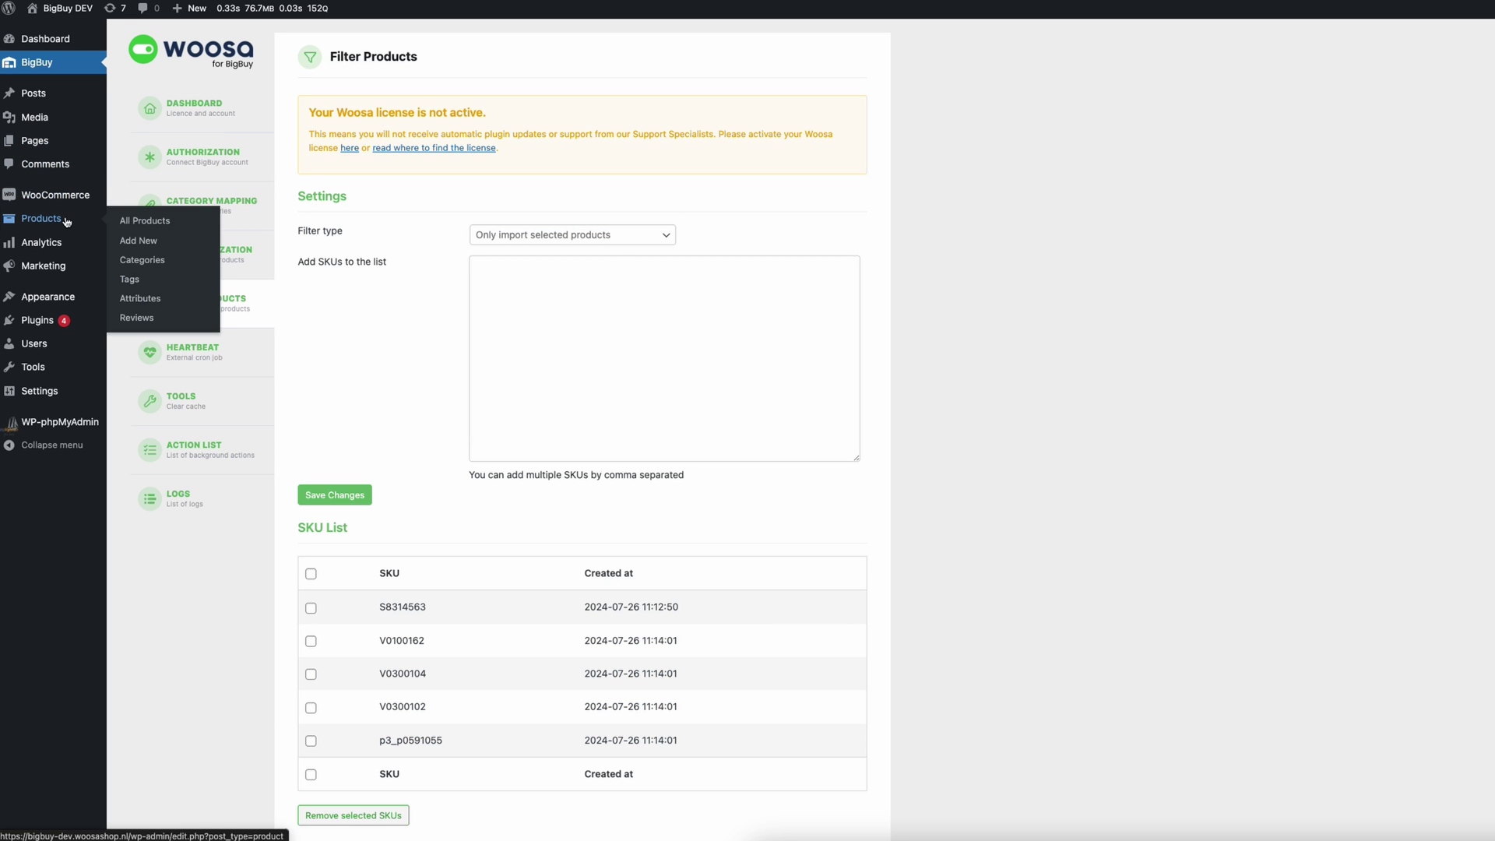